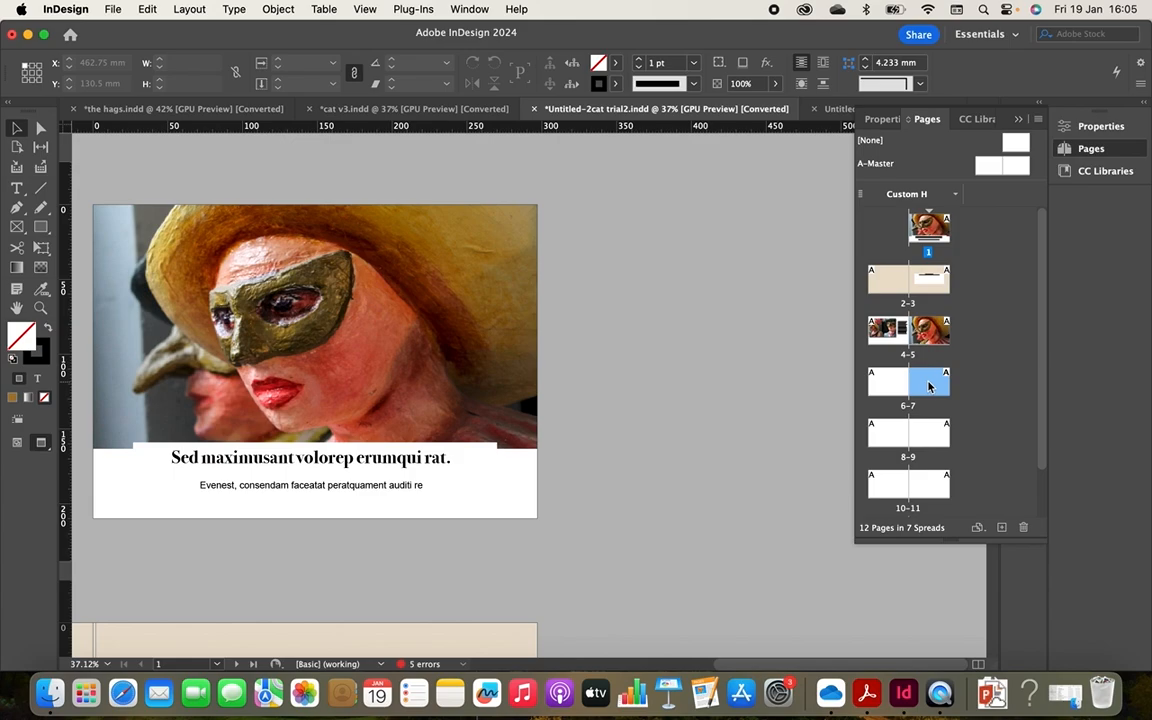
Switch page 3 from preview to normal view and move its beige background frame up to Y -38 mm.
{"action": "double_click", "coordinate": [929, 284]}
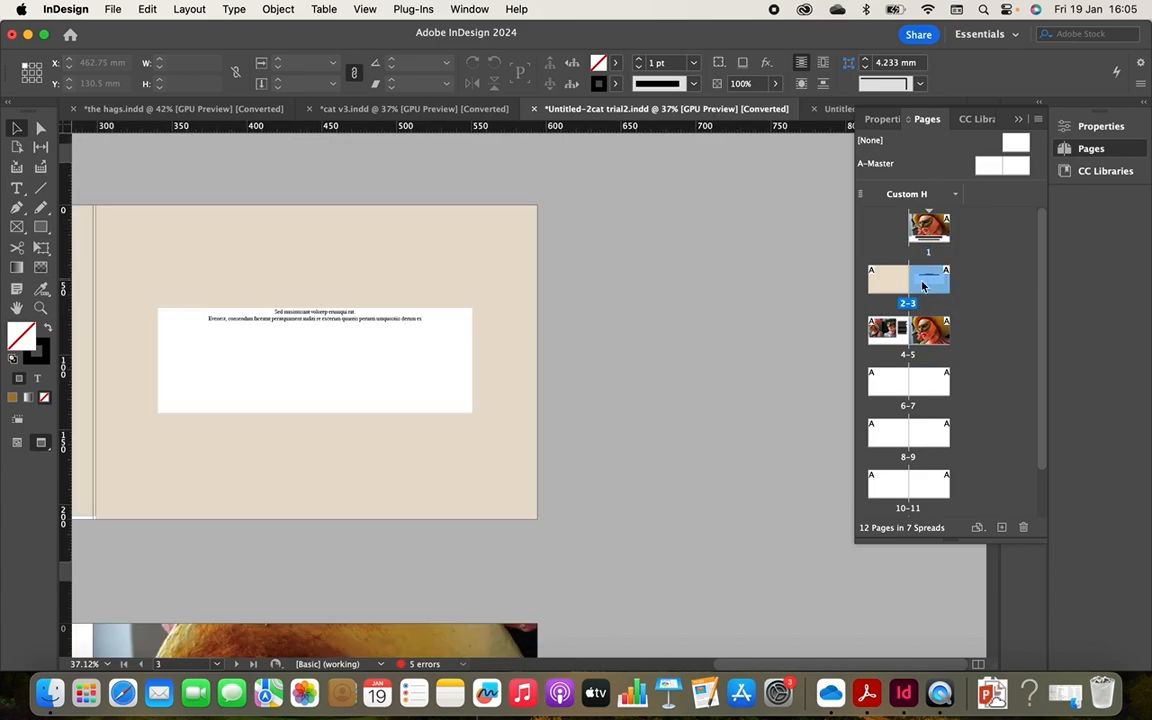
{"action": "left_click", "coordinate": [311, 362]}
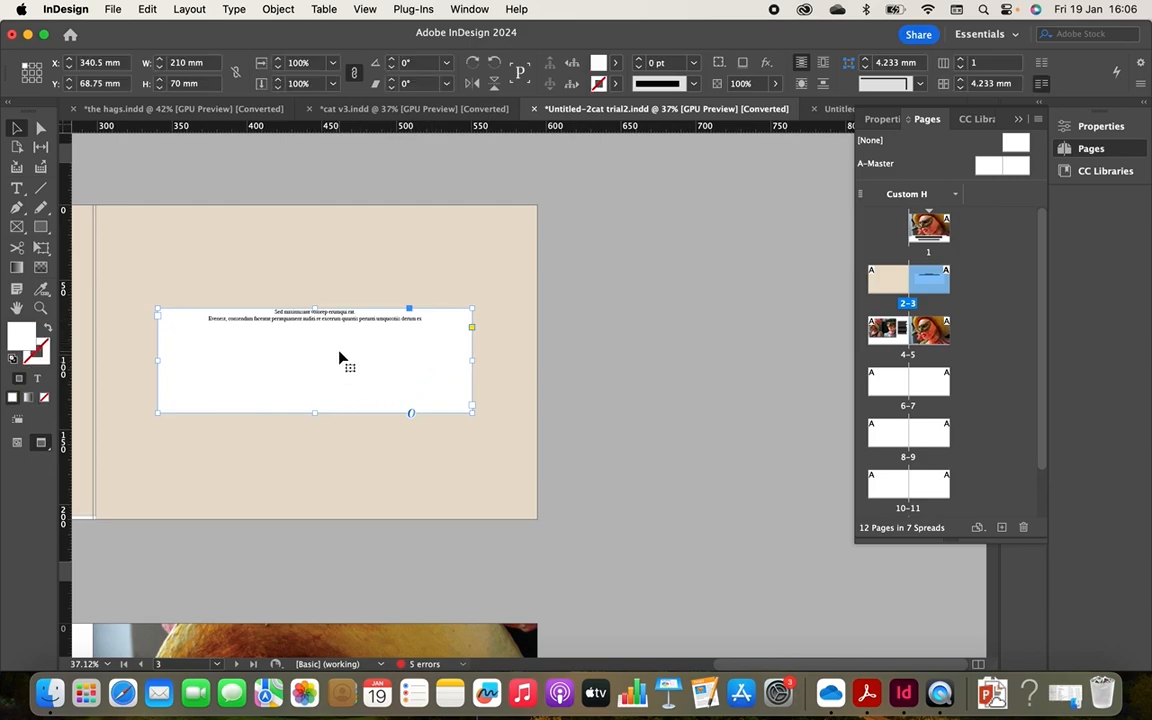
{"action": "left_click", "coordinate": [496, 250]}
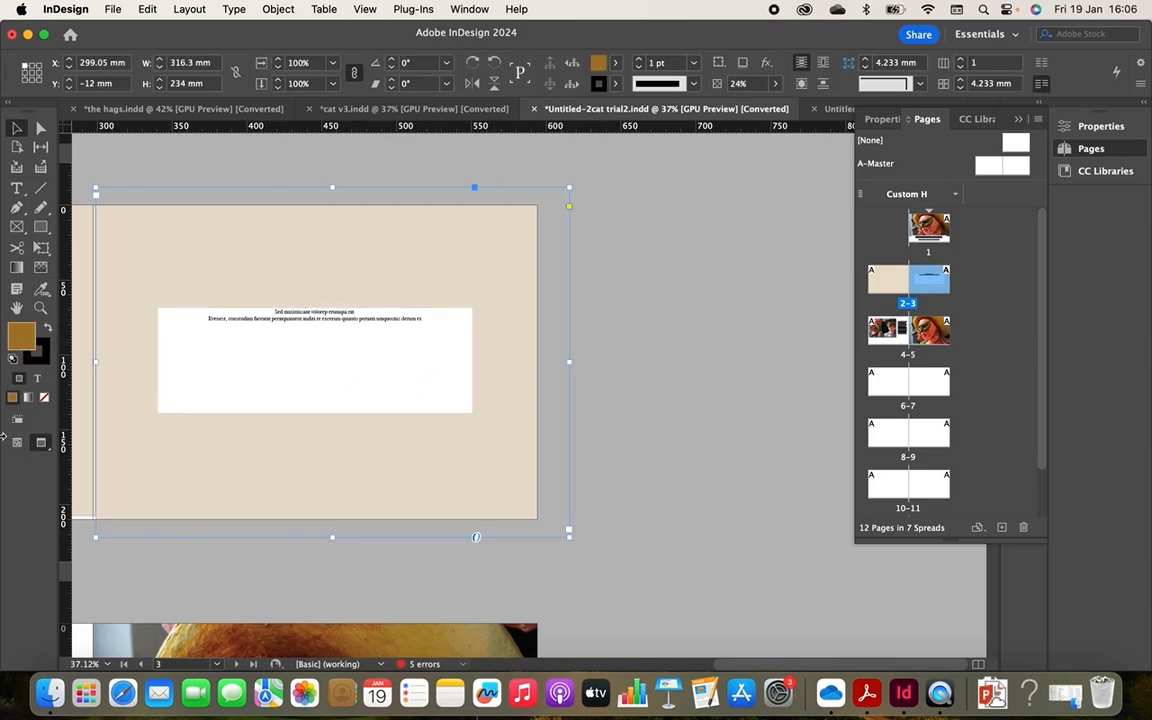
{"action": "left_click", "coordinate": [16, 442]}
{"action": "left_click_drag", "start_coordinate": [362, 247], "coordinate": [367, 213]}
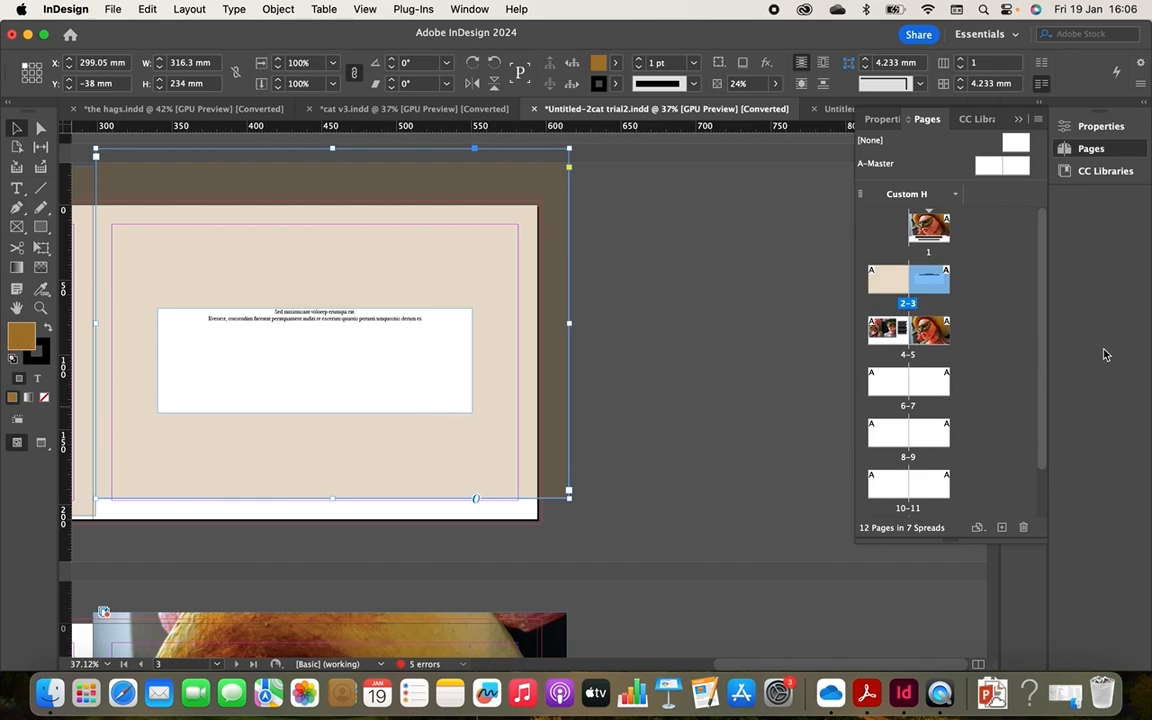
Create a new CC library named Carnival 1.
{"action": "left_click", "coordinate": [1109, 172]}
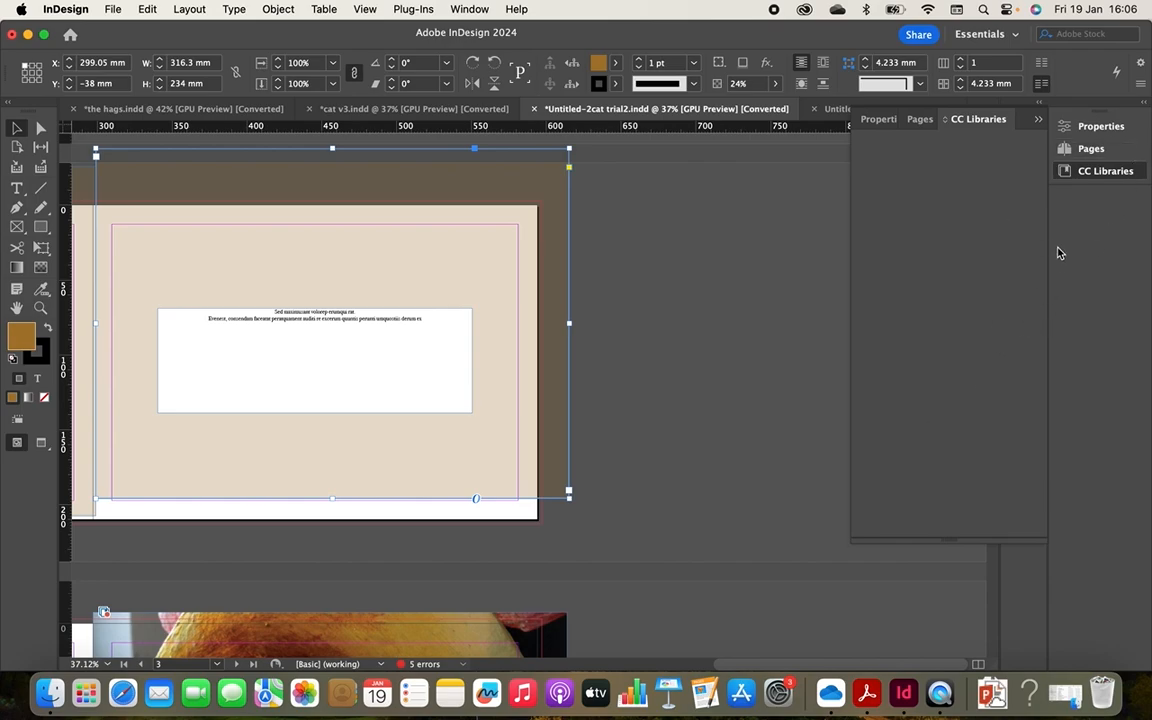
{"action": "left_click", "coordinate": [1079, 173]}
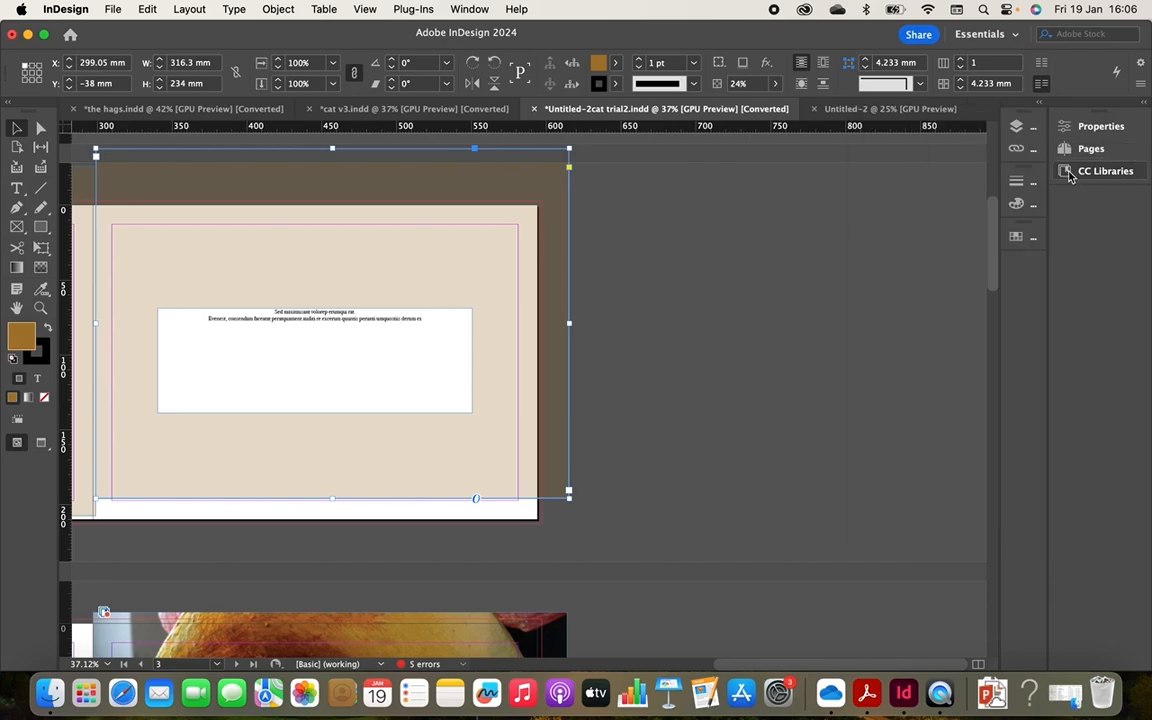
{"action": "left_click", "coordinate": [1079, 173]}
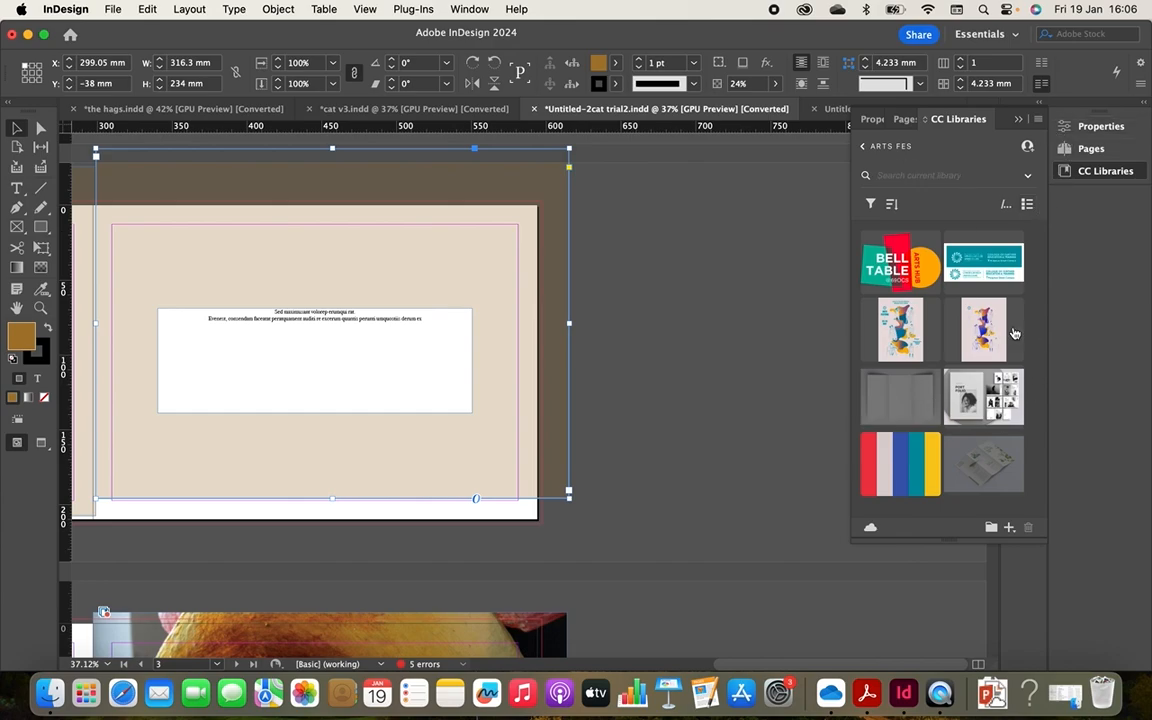
{"action": "left_click", "coordinate": [863, 146]}
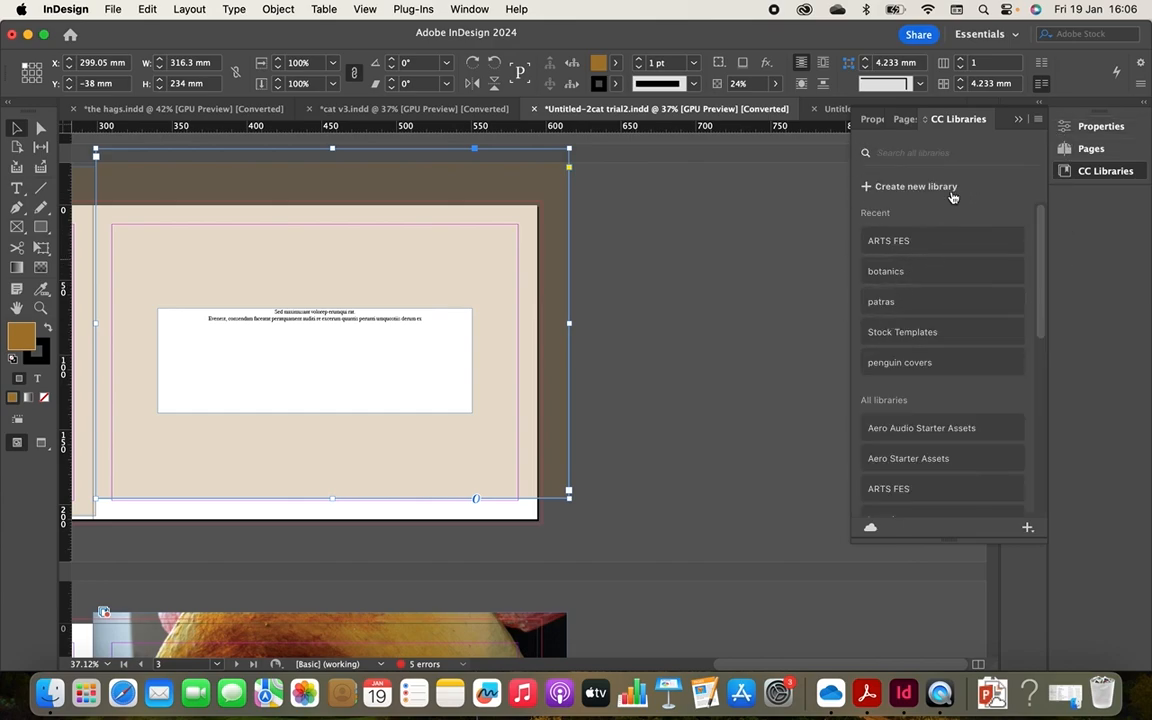
{"action": "left_click", "coordinate": [883, 188]}
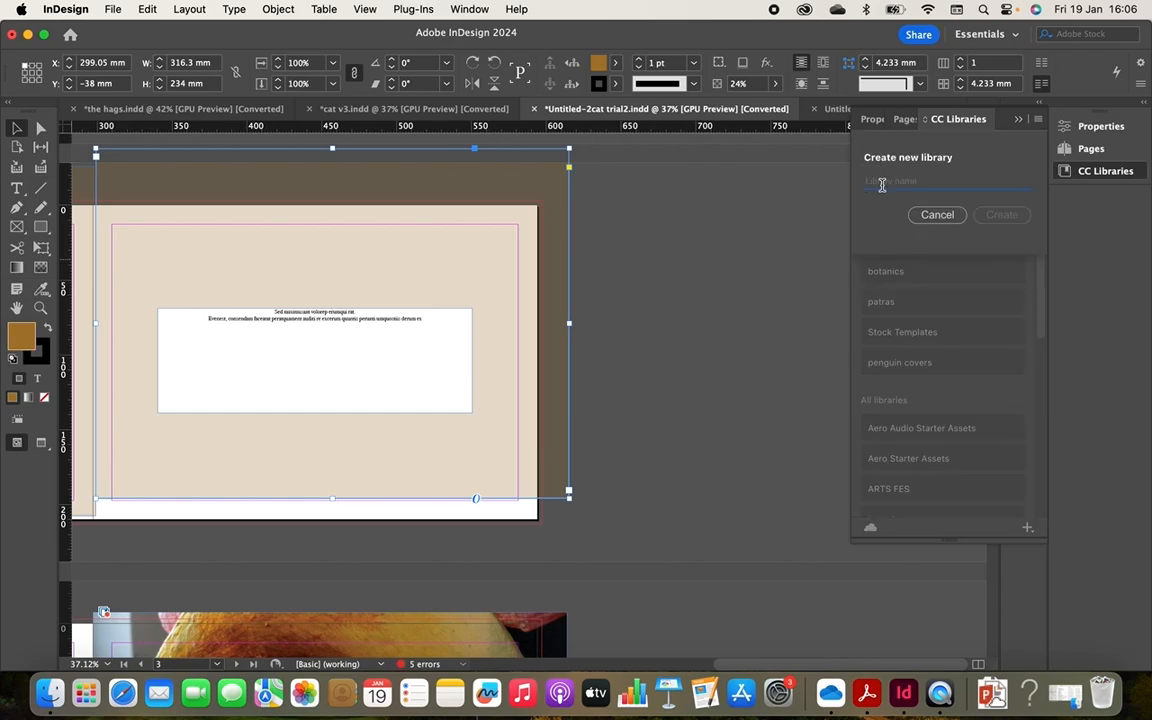
{"action": "type", "text": "Carnival 1"}
{"action": "left_click", "coordinate": [1002, 216]}
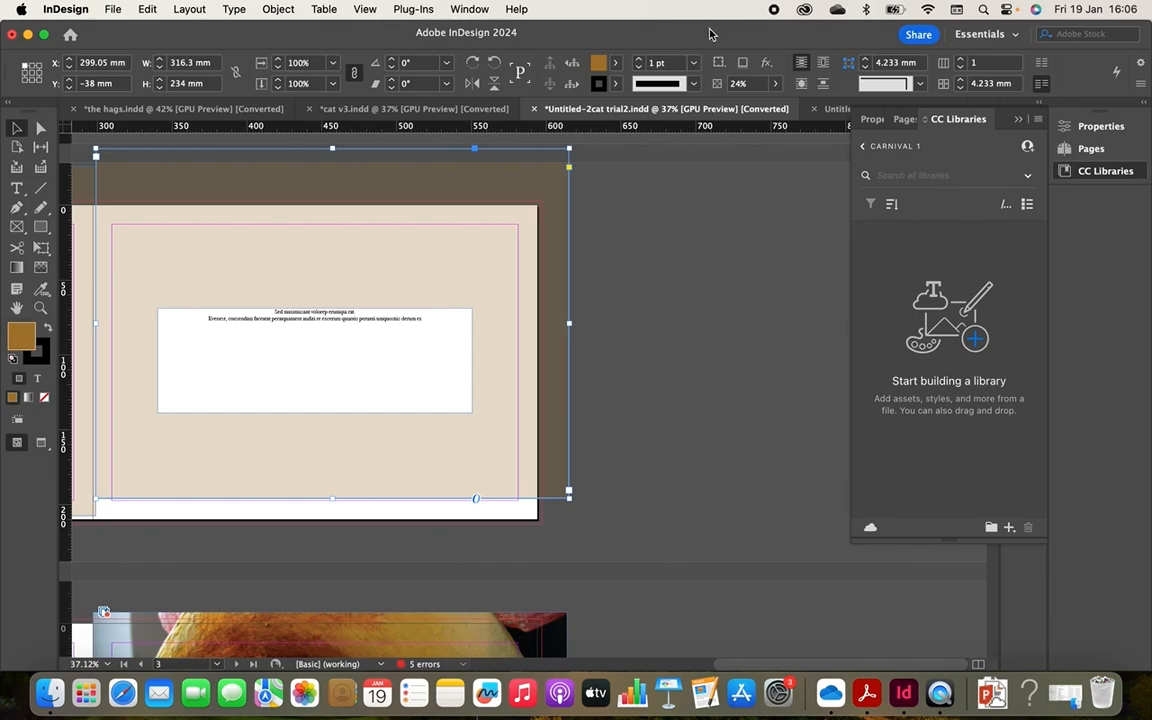
Open the Carnival InDesign folder from the desktop in Finder and select the images from Carnival-01.jpg through Carnival-06.jpg.
{"action": "left_click_drag", "start_coordinate": [710, 34], "coordinate": [491, 44]}
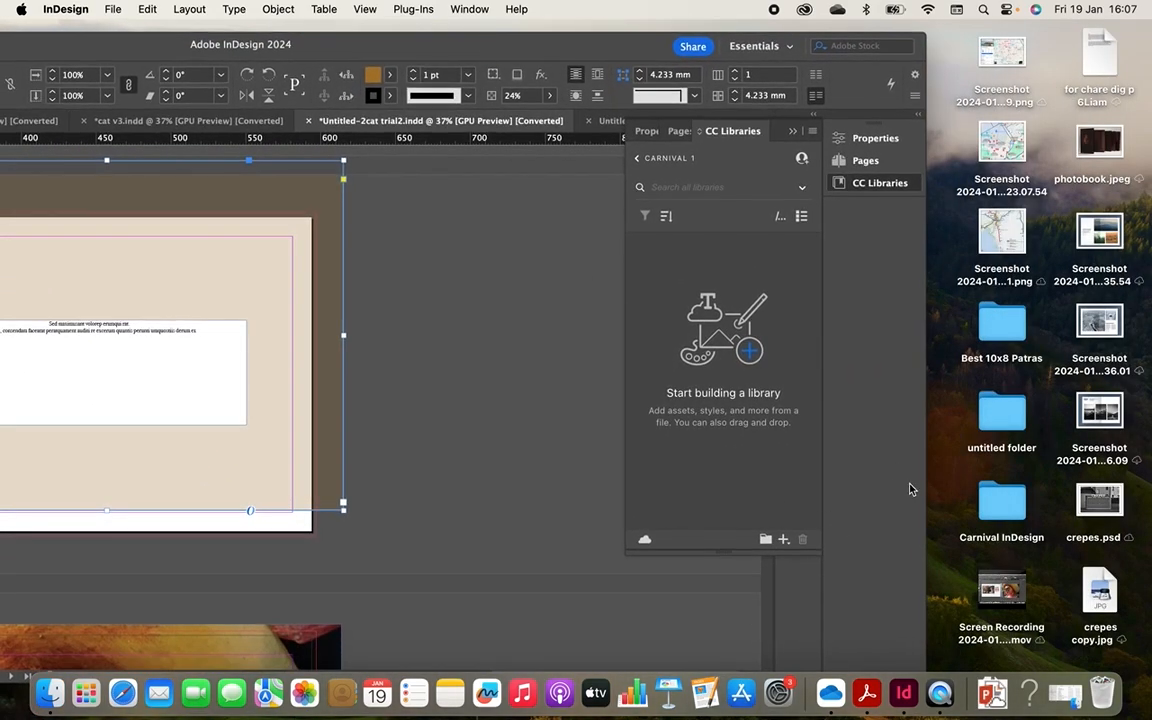
{"action": "double_click", "coordinate": [1015, 503]}
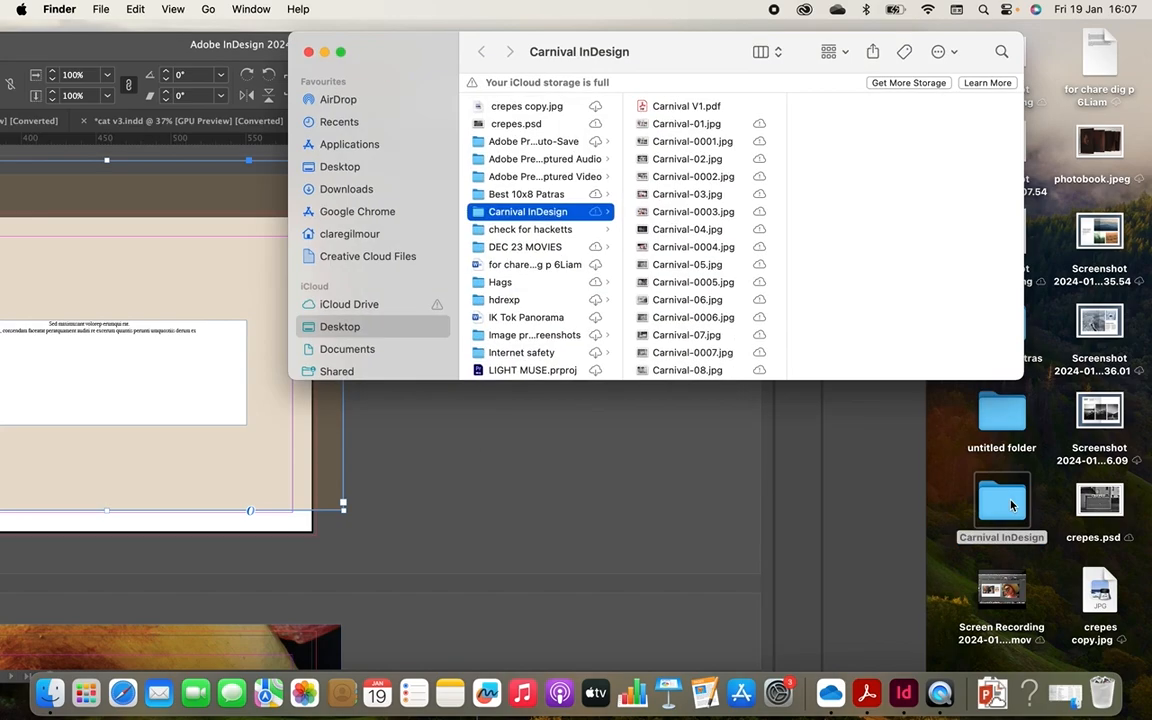
{"action": "left_click", "coordinate": [704, 127]}
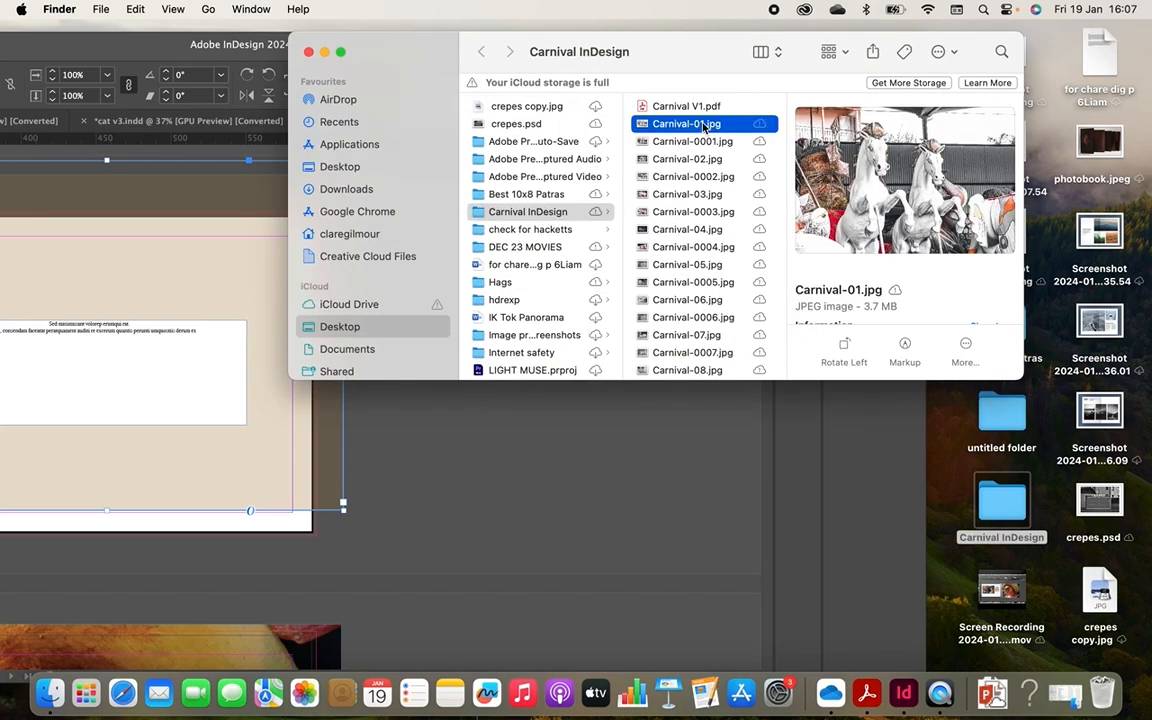
{"action": "key", "text": "shift+Down"}
{"action": "key", "text": "shift+Down"}
{"action": "key", "text": "shift+Down"}
{"action": "key", "text": "shift+Down"}
{"action": "key", "text": "shift+Down"}
{"action": "key", "text": "shift+Down"}
{"action": "key", "text": "shift+Down"}
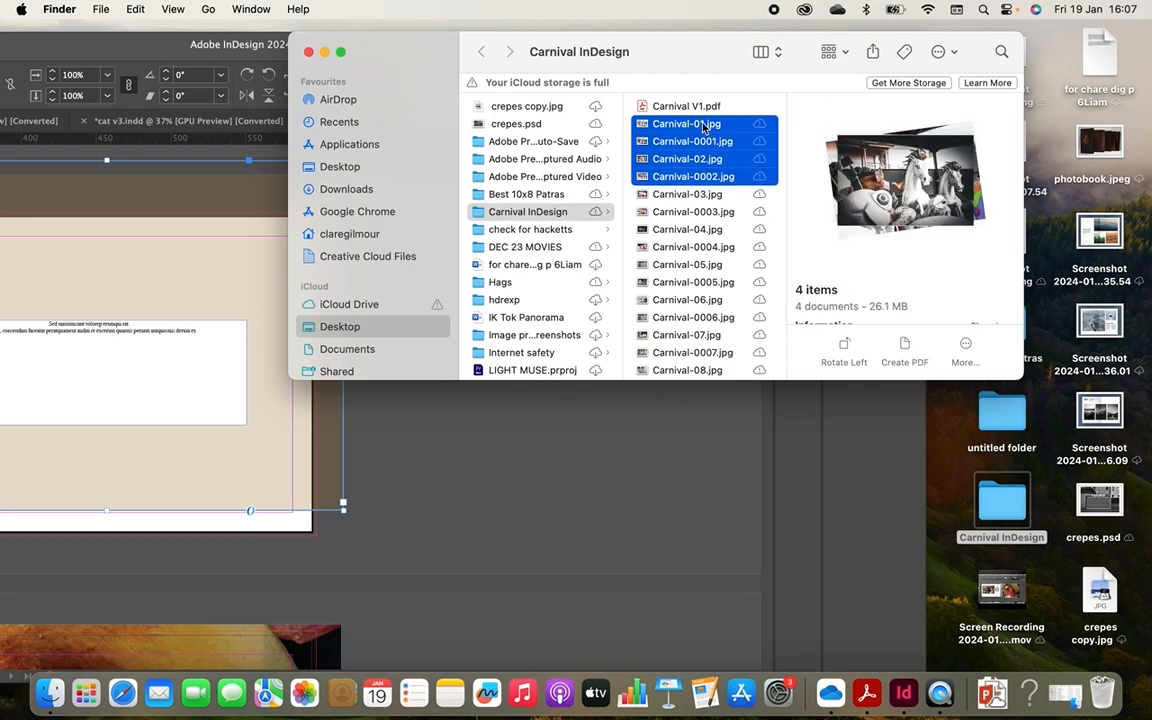
{"action": "key", "text": "shift+Down"}
{"action": "key", "text": "shift+Down"}
{"action": "key", "text": "shift+Down"}
{"action": "key", "text": "shift+Down"}
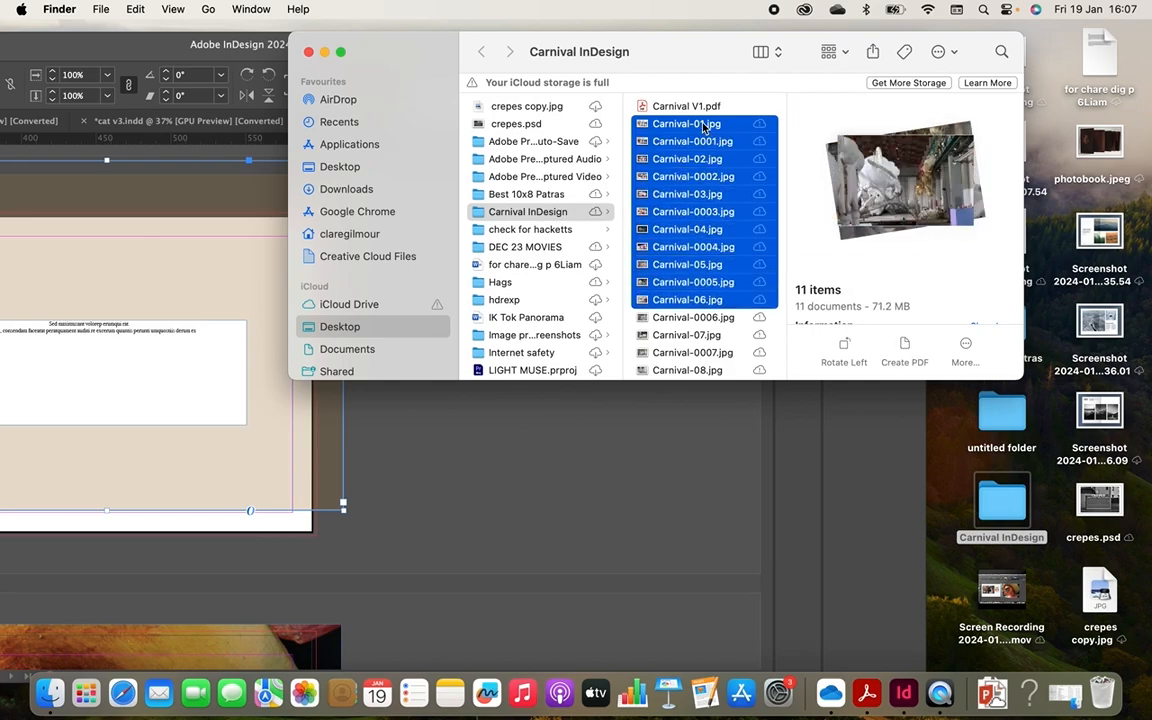
Arrange the Finder window beside InDesign and add the selected carnival images to the Carnival 1 library.
{"action": "left_click_drag", "start_coordinate": [715, 53], "coordinate": [830, 446]}
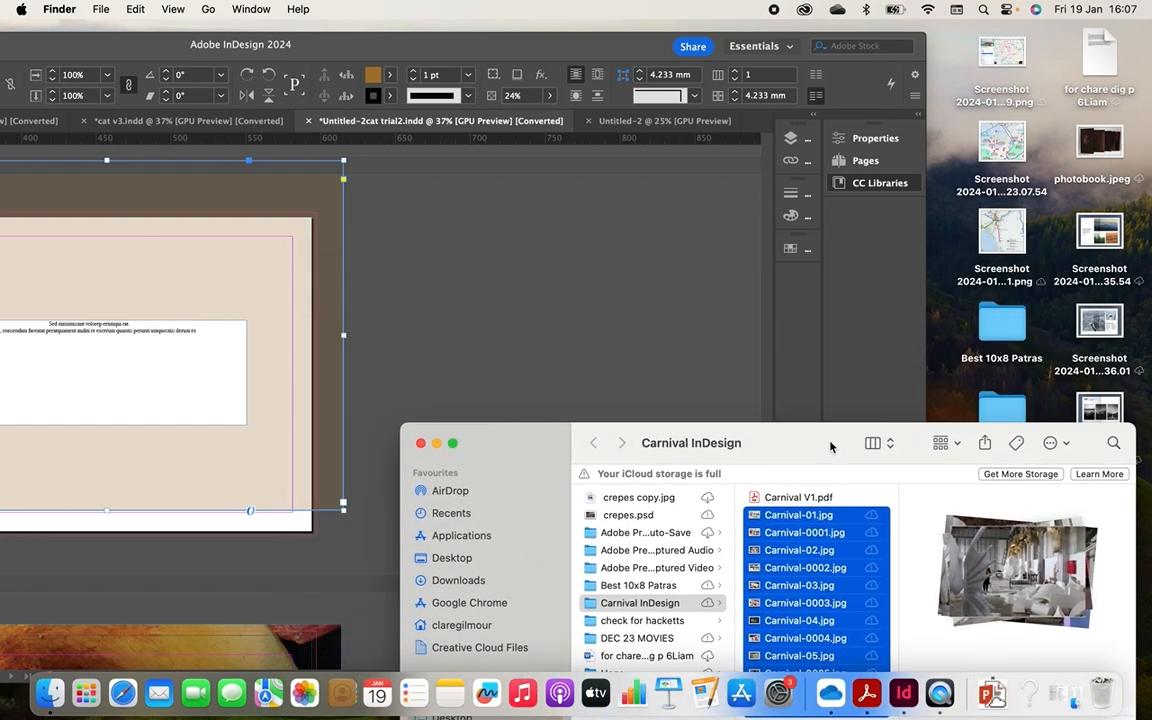
{"action": "left_click", "coordinate": [869, 183]}
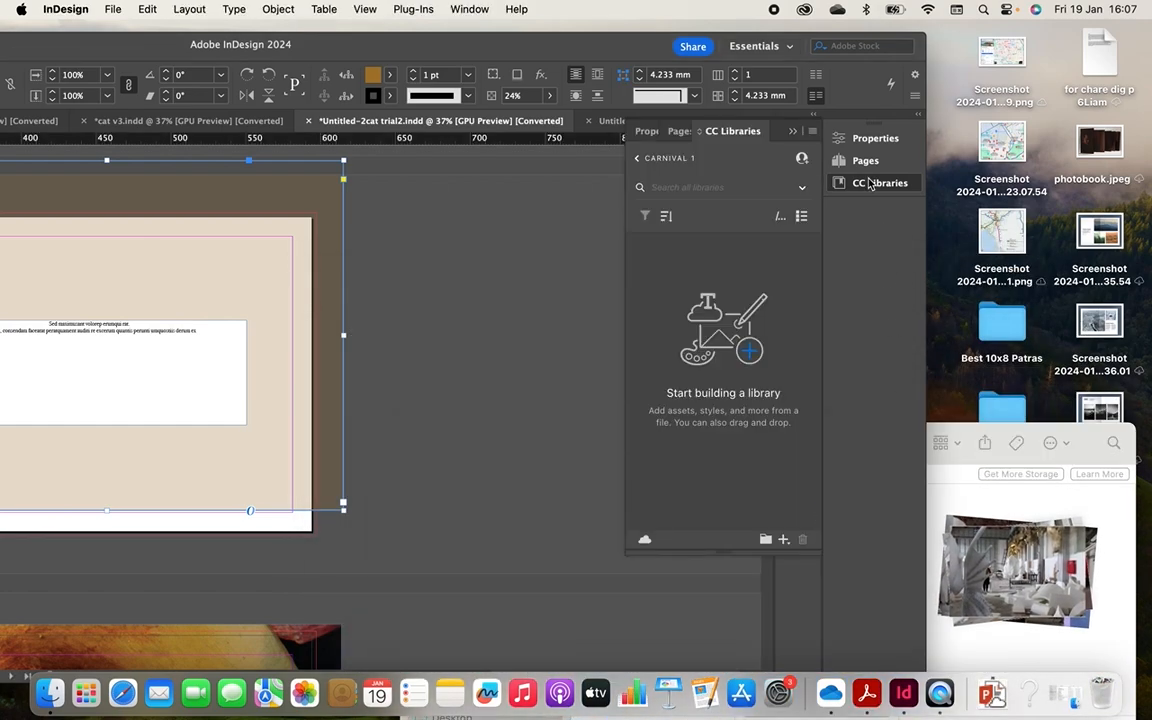
{"action": "left_click", "coordinate": [999, 466]}
{"action": "left_click_drag", "start_coordinate": [840, 440], "coordinate": [1128, 446]}
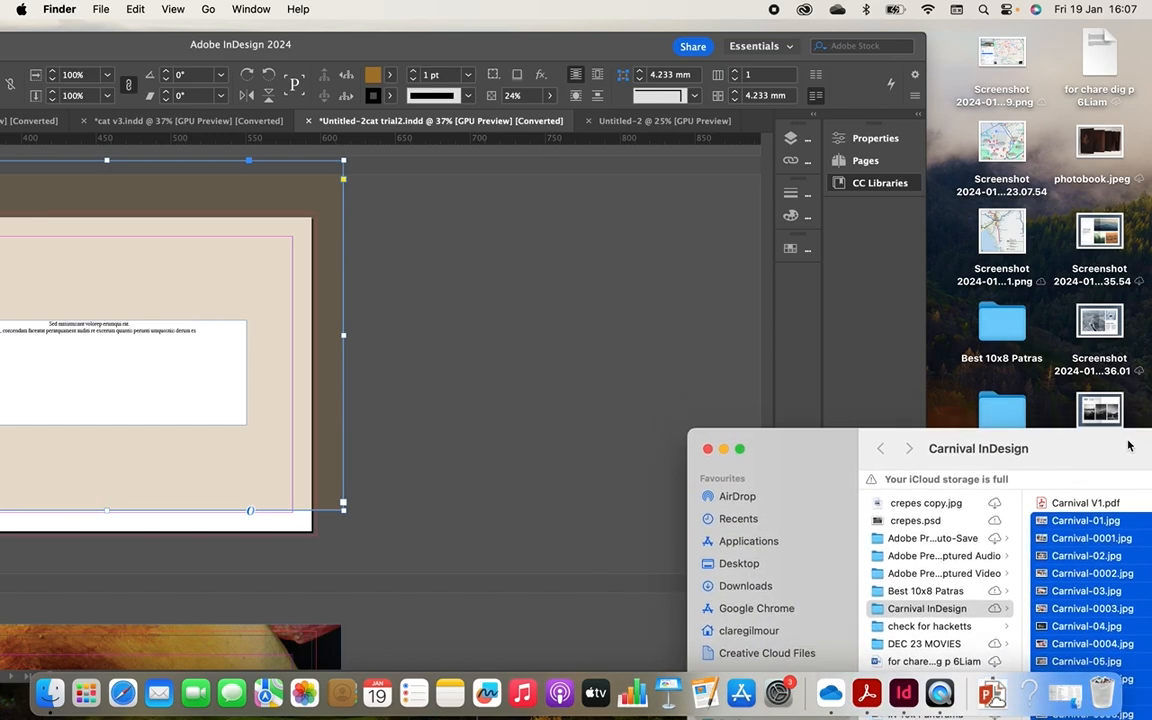
{"action": "left_click", "coordinate": [878, 183]}
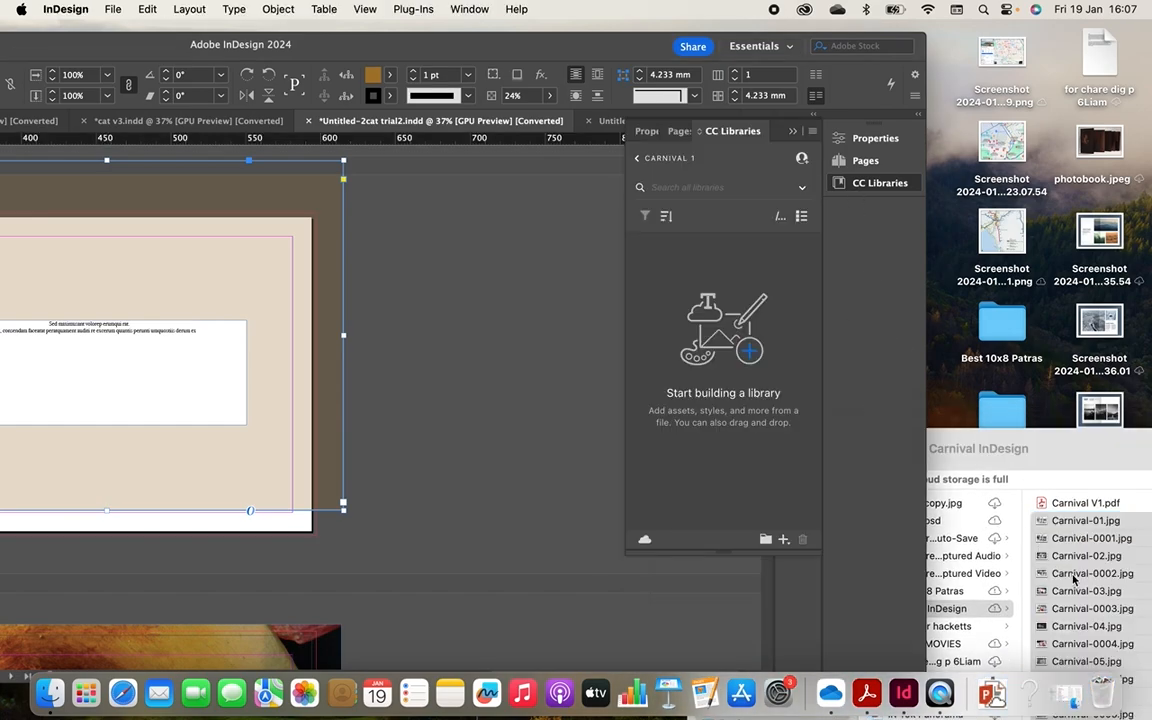
{"action": "left_click_drag", "start_coordinate": [1074, 578], "coordinate": [735, 362]}
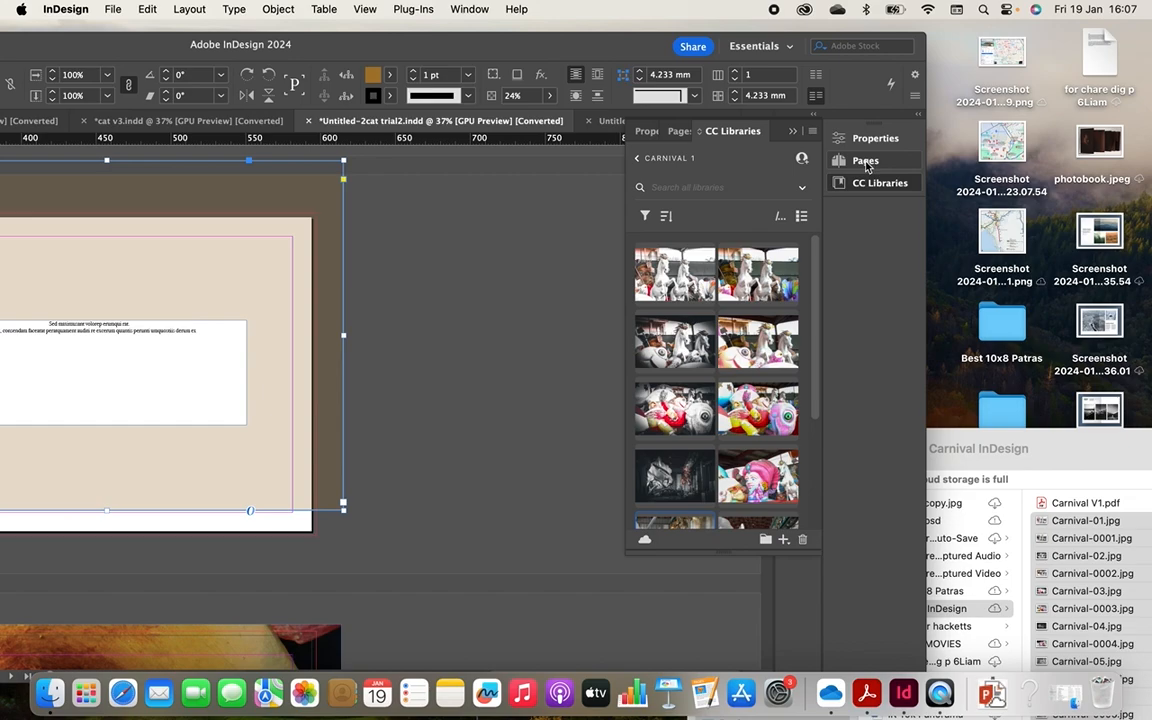
Go to page 1 and extract a colour theme from the masked figure photo with the Color Theme Tool.
{"action": "left_click", "coordinate": [866, 162]}
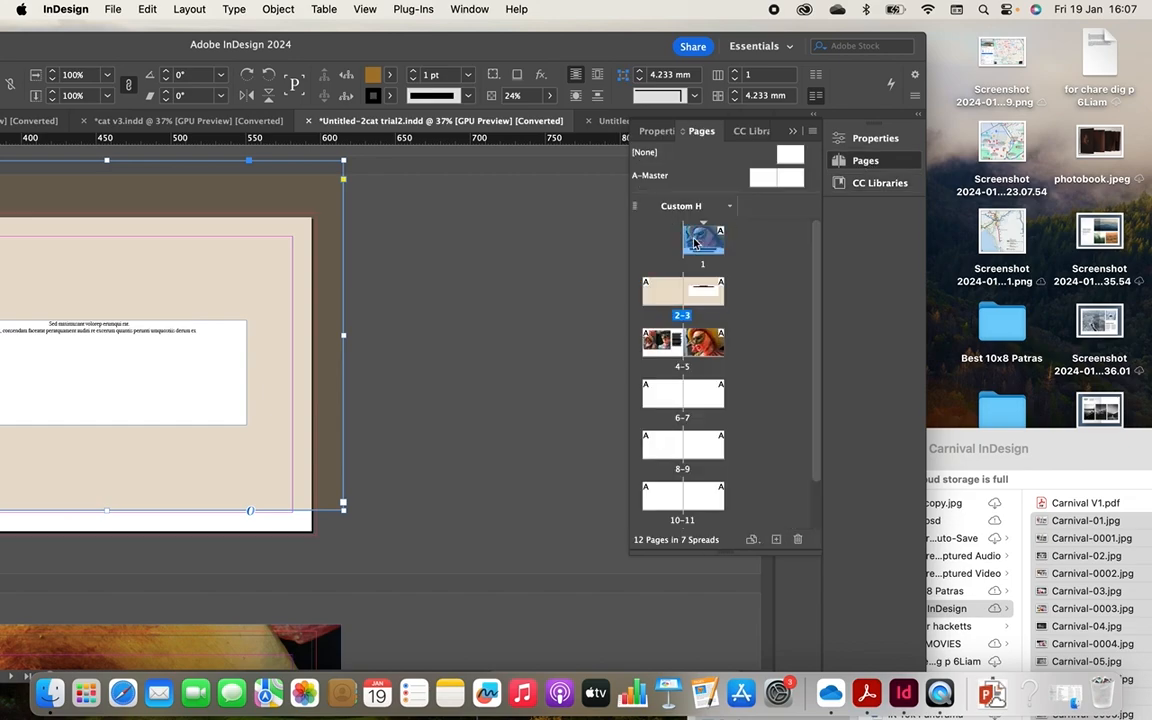
{"action": "double_click", "coordinate": [696, 242]}
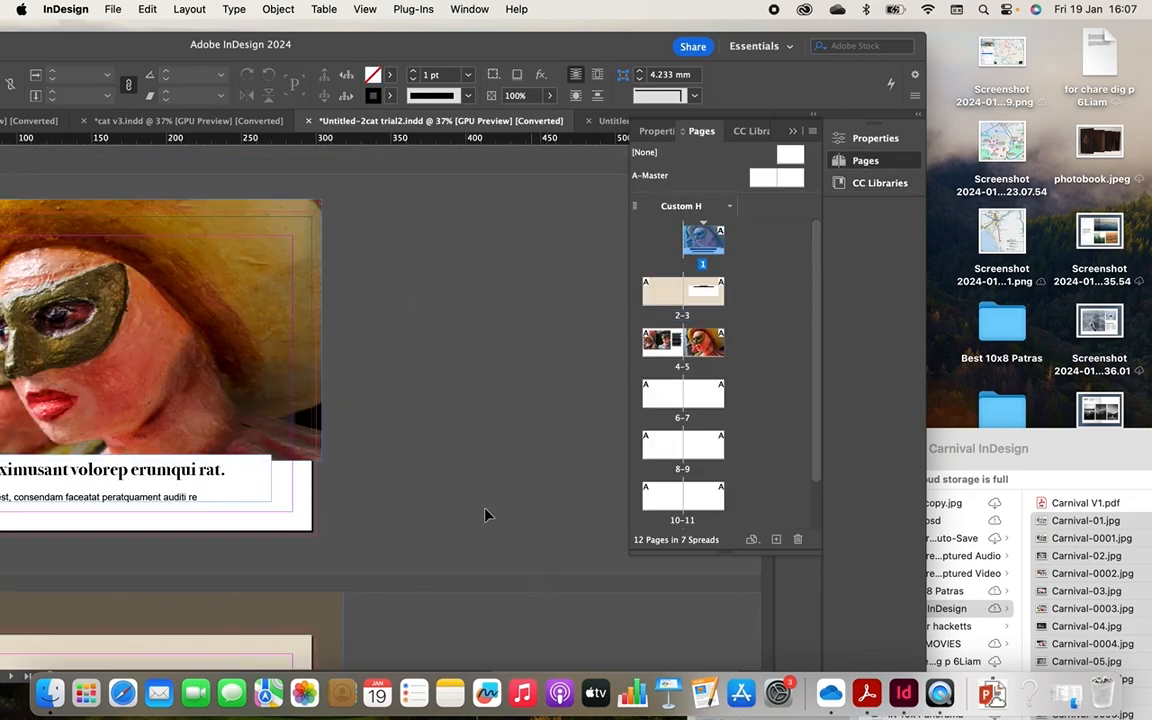
{"action": "left_click_drag", "start_coordinate": [316, 51], "coordinate": [582, 28]}
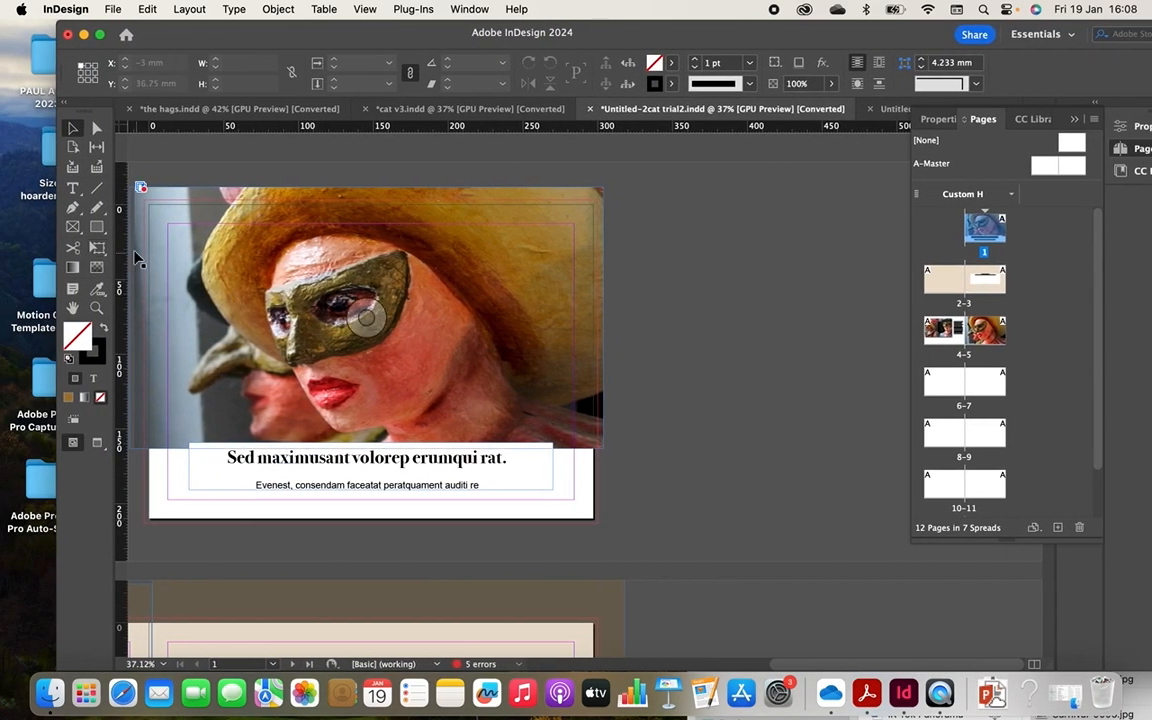
{"action": "left_click", "coordinate": [100, 298]}
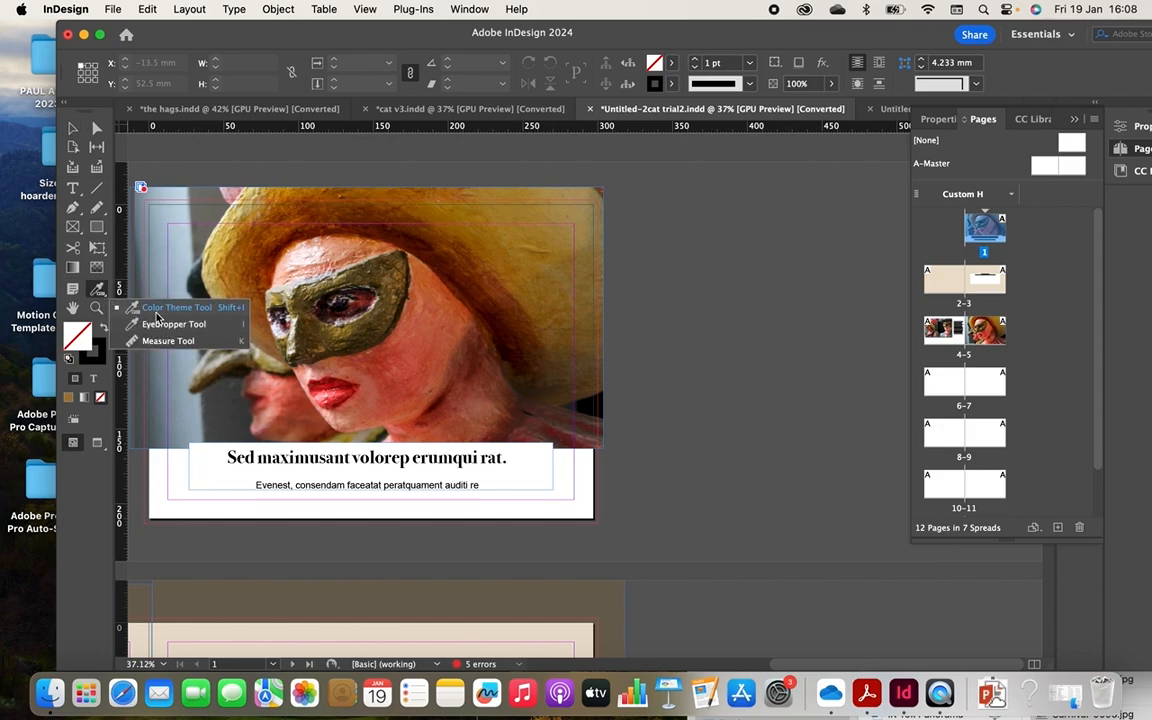
{"action": "left_click", "coordinate": [157, 309]}
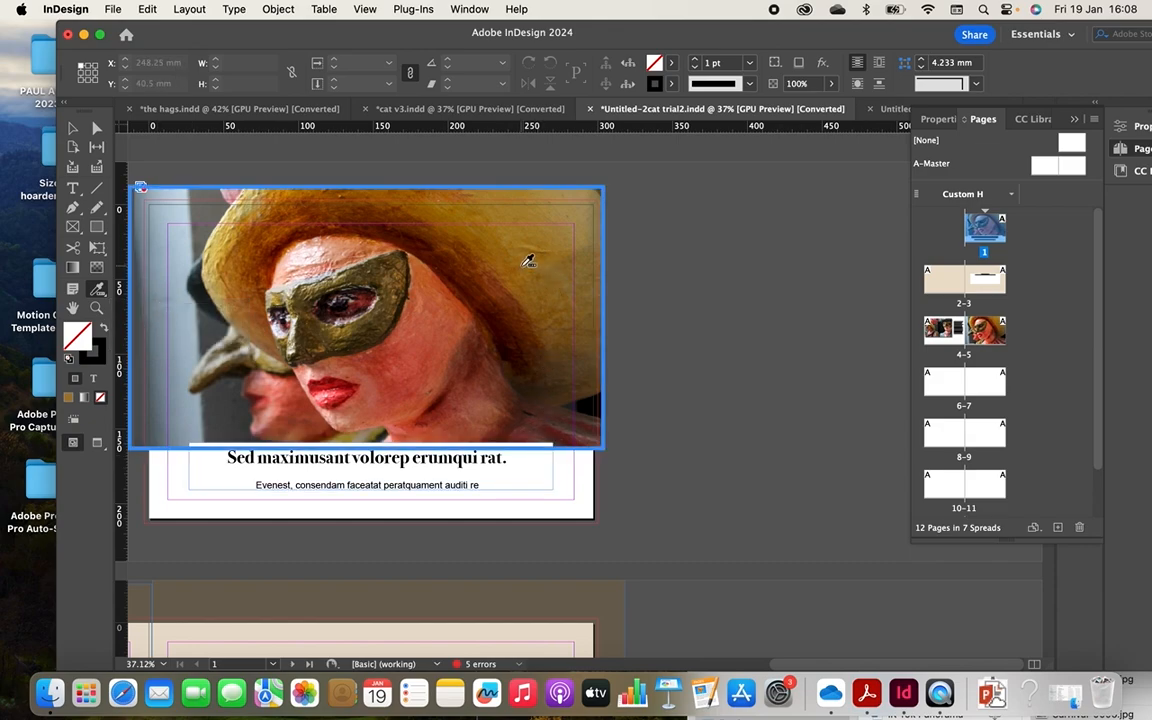
{"action": "left_click", "coordinate": [529, 261]}
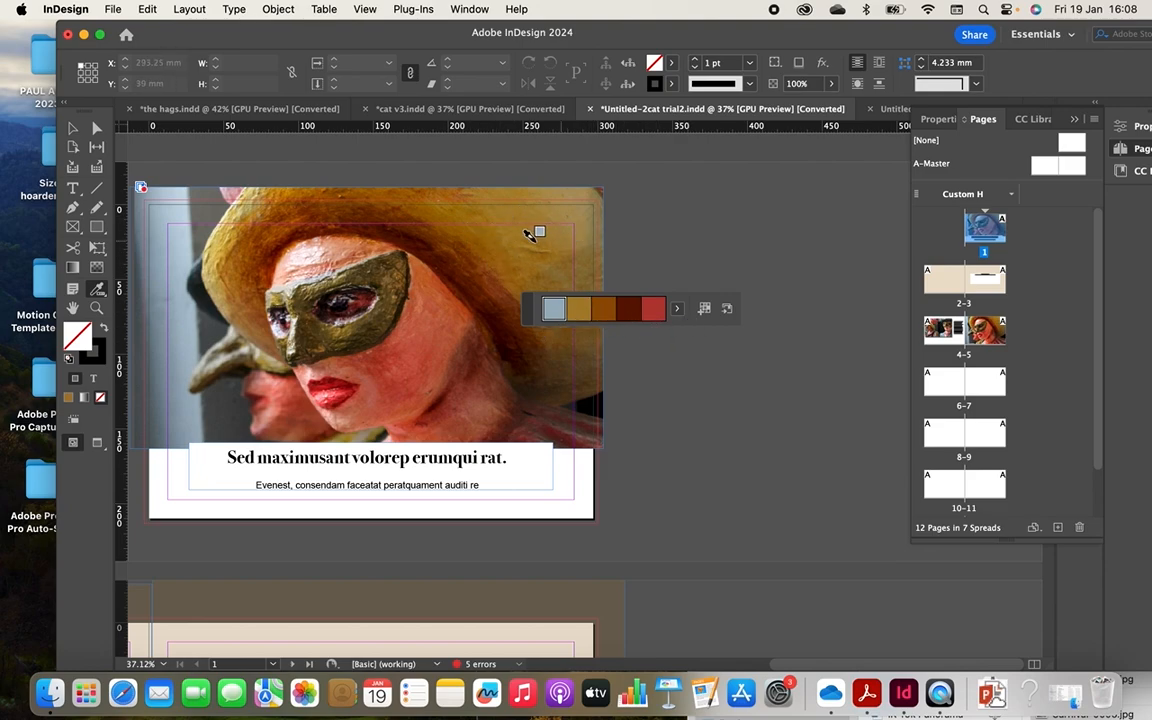
Choose the Muted variant of the extracted colour theme and add it to the Carnival 1 library.
{"action": "left_click", "coordinate": [677, 308]}
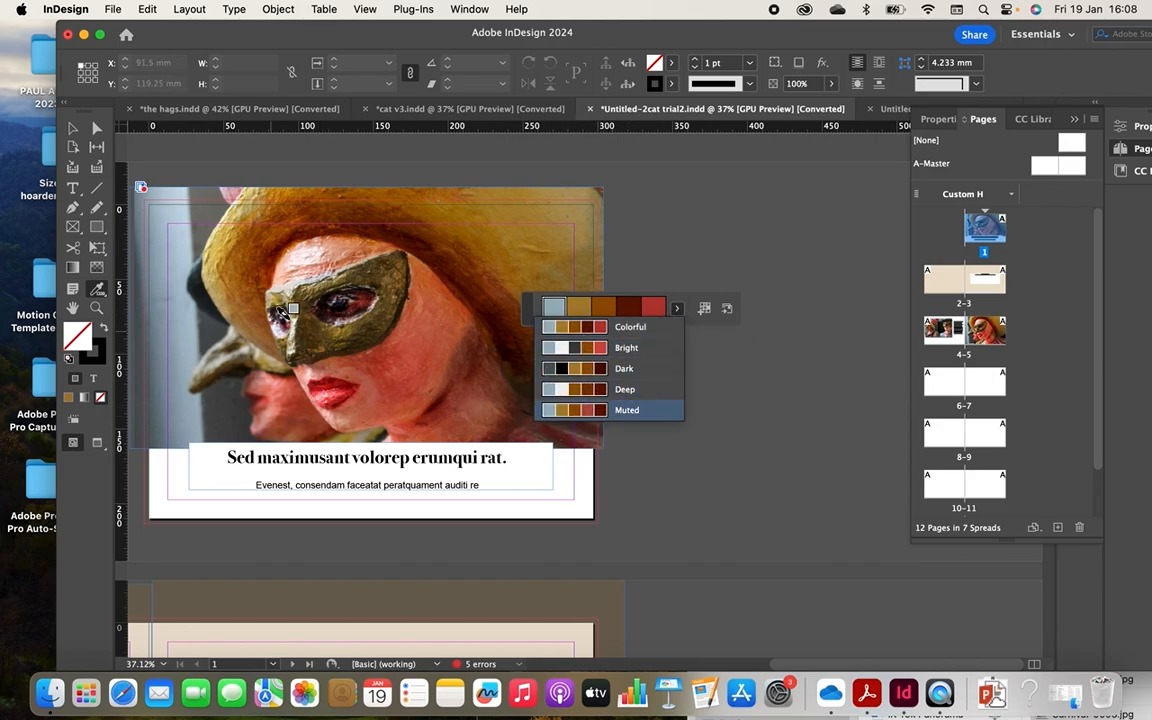
{"action": "left_click", "coordinate": [193, 358]}
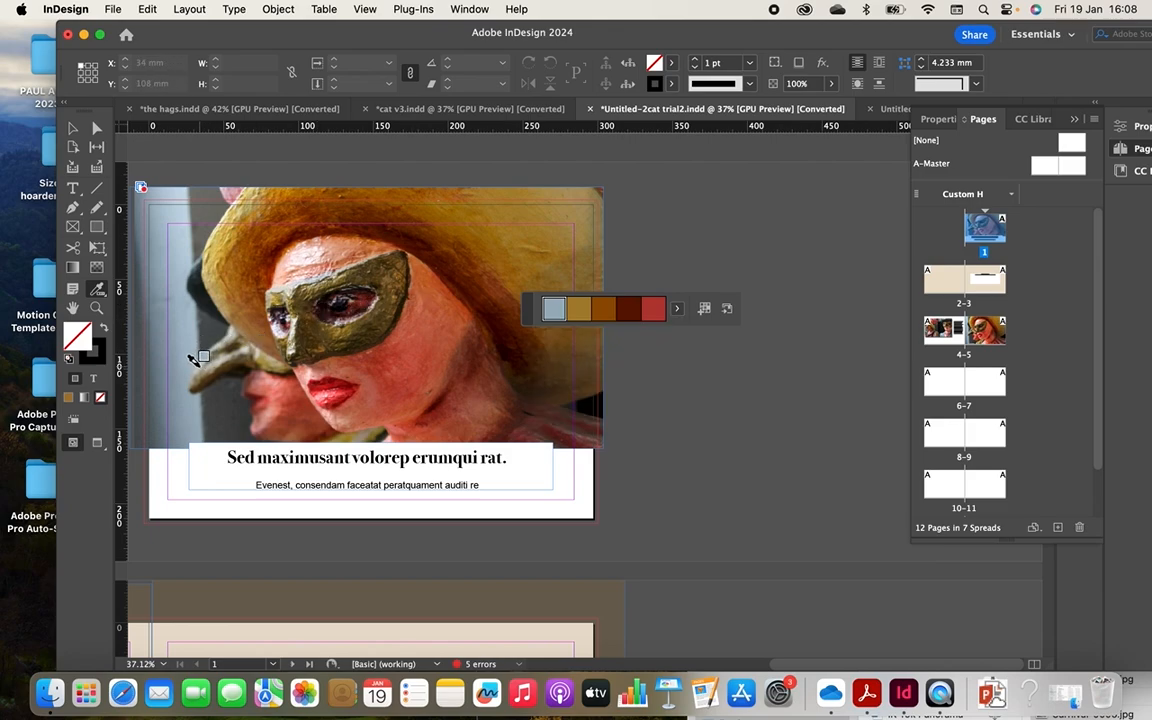
{"action": "left_click", "coordinate": [677, 309]}
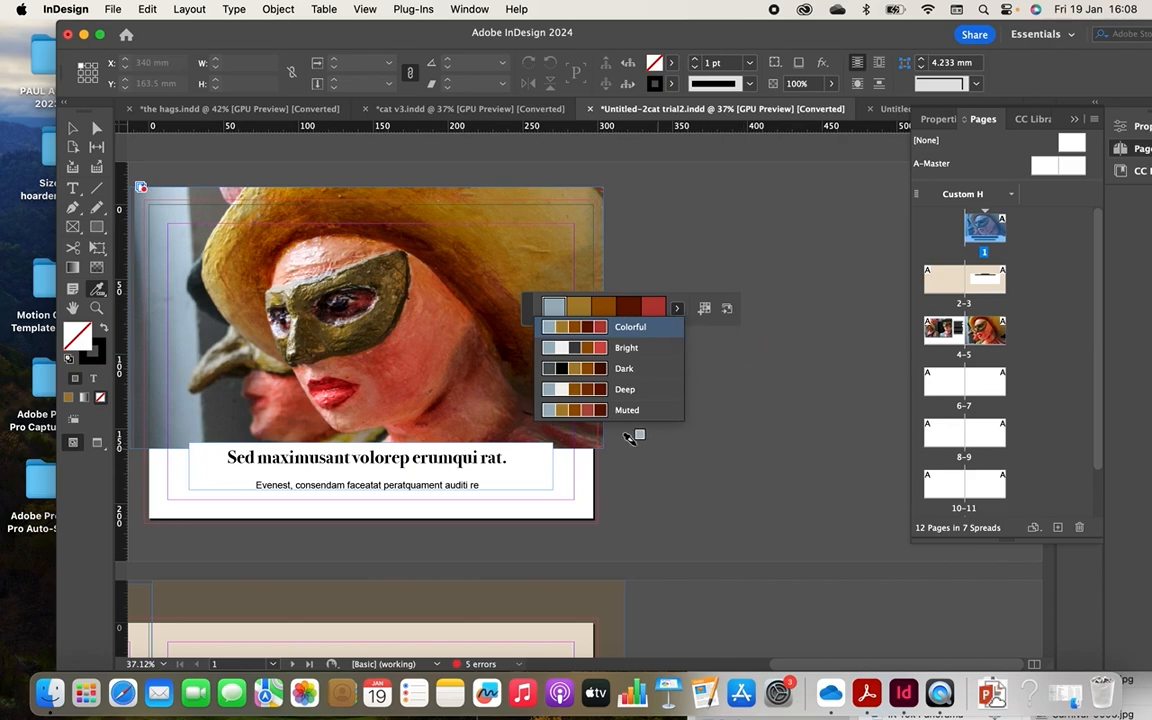
{"action": "left_click", "coordinate": [590, 413]}
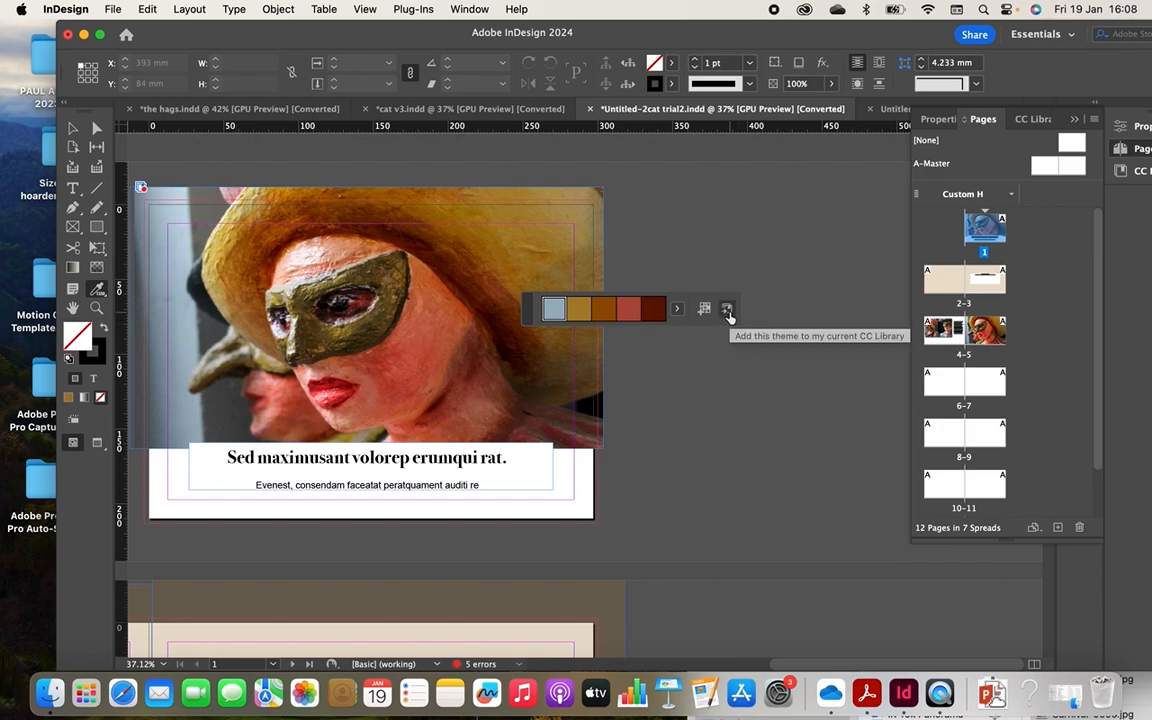
{"action": "left_click", "coordinate": [728, 311]}
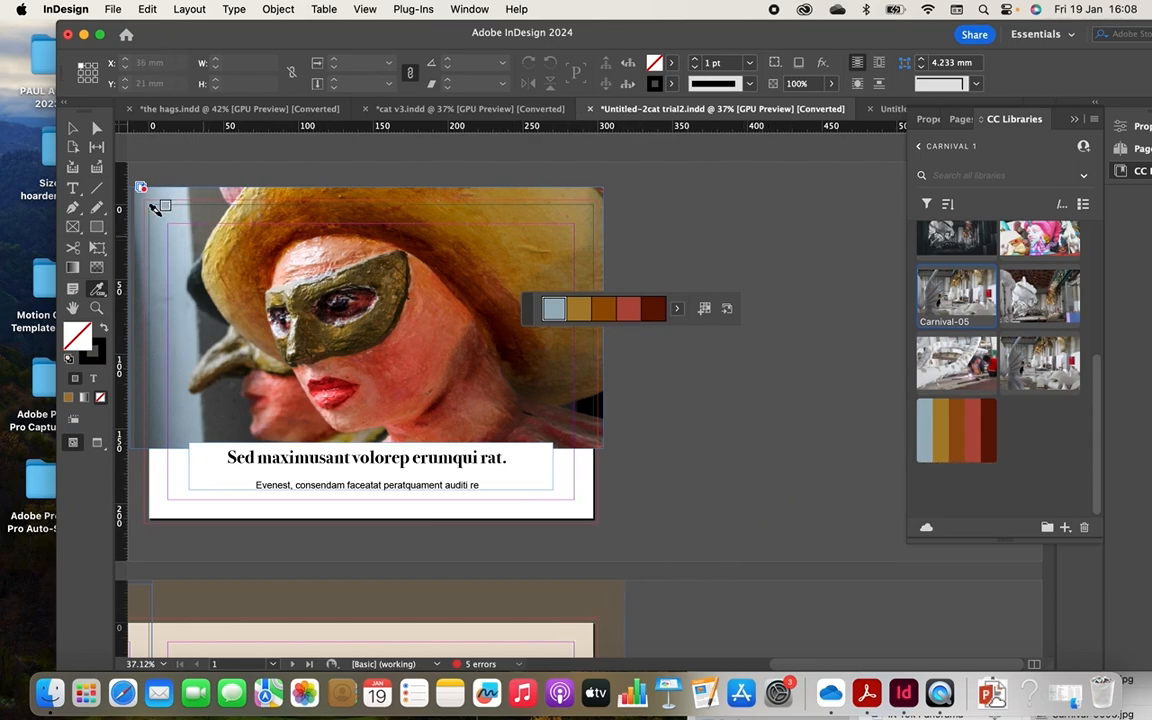
Choose the Bright variant of the colour theme extracted from the cover photo and add it to the Carnival 1 library.
{"action": "left_click", "coordinate": [72, 125]}
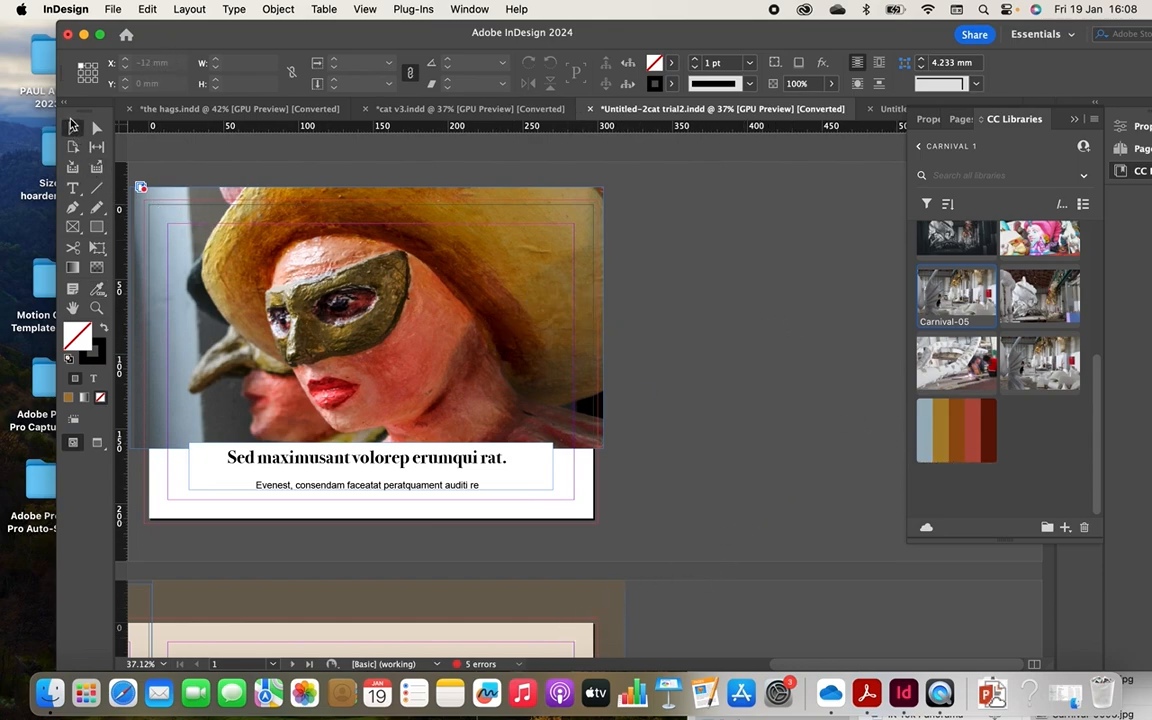
{"action": "left_click", "coordinate": [98, 307]}
{"action": "left_click", "coordinate": [290, 250]}
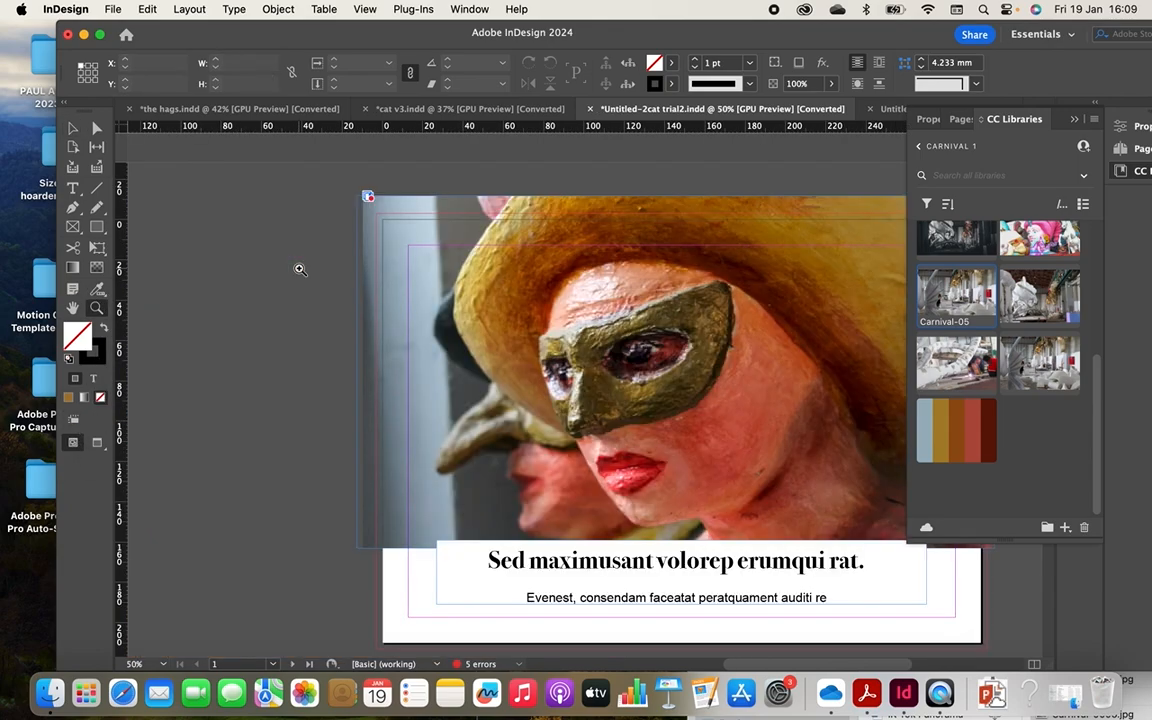
{"action": "left_click", "coordinate": [514, 280]}
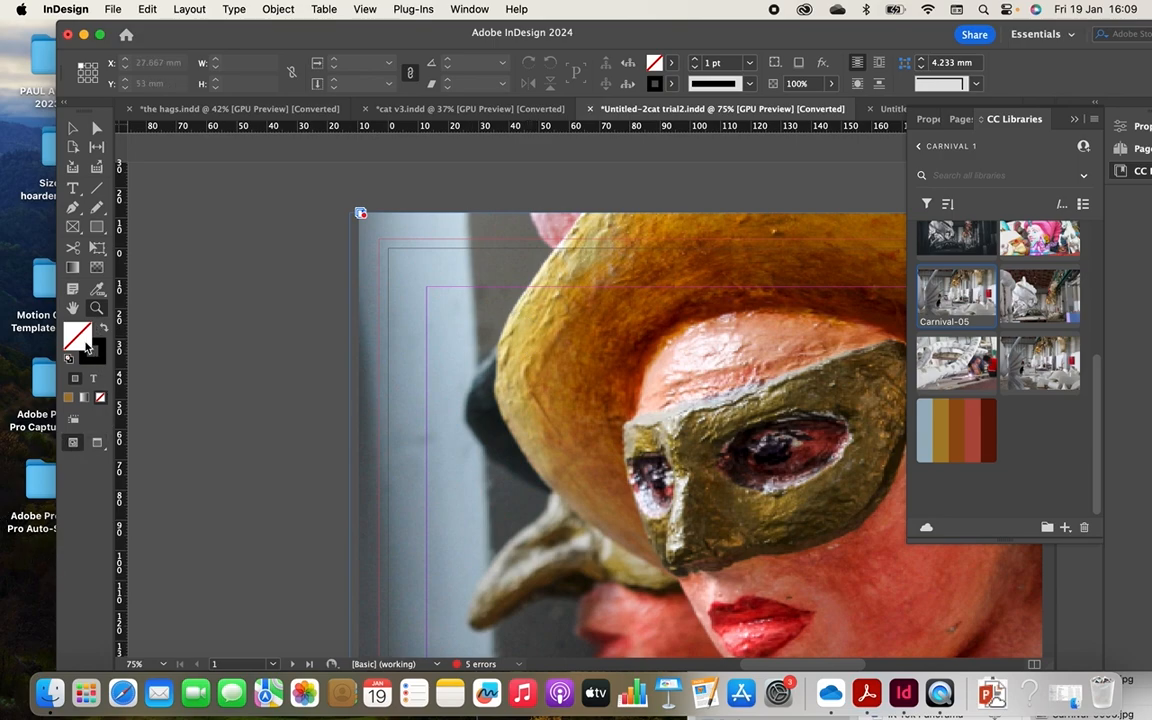
{"action": "left_click", "coordinate": [97, 288]}
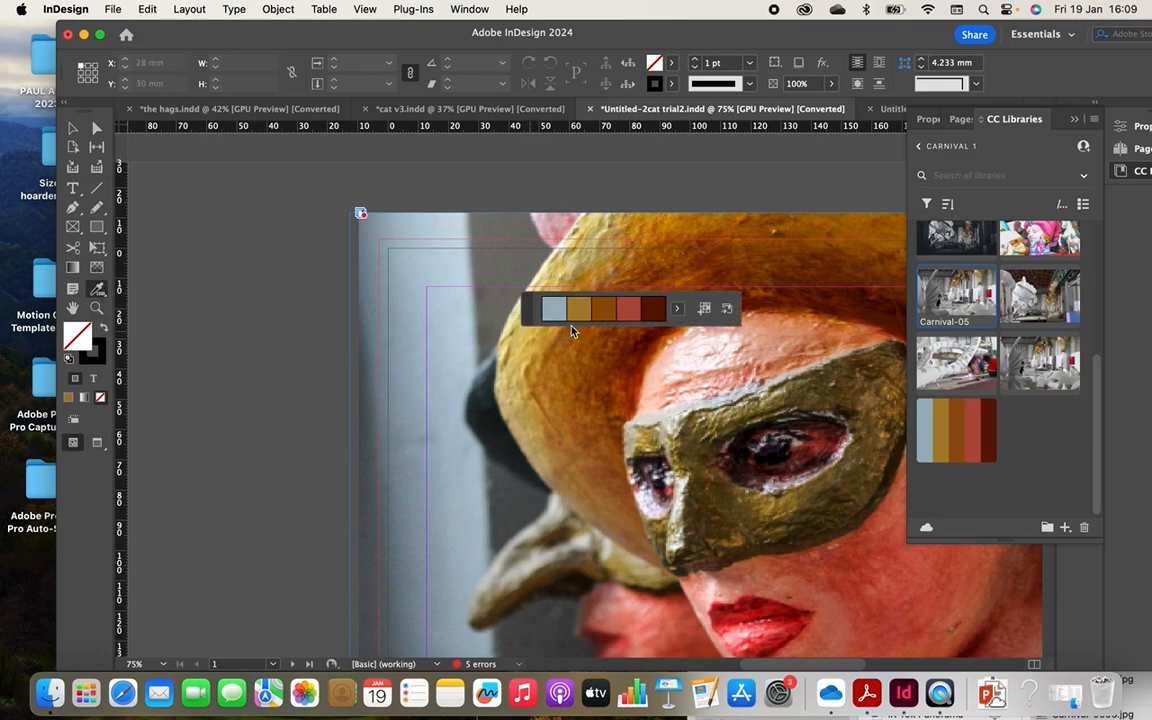
{"action": "left_click", "coordinate": [529, 413]}
{"action": "left_click", "coordinate": [677, 311]}
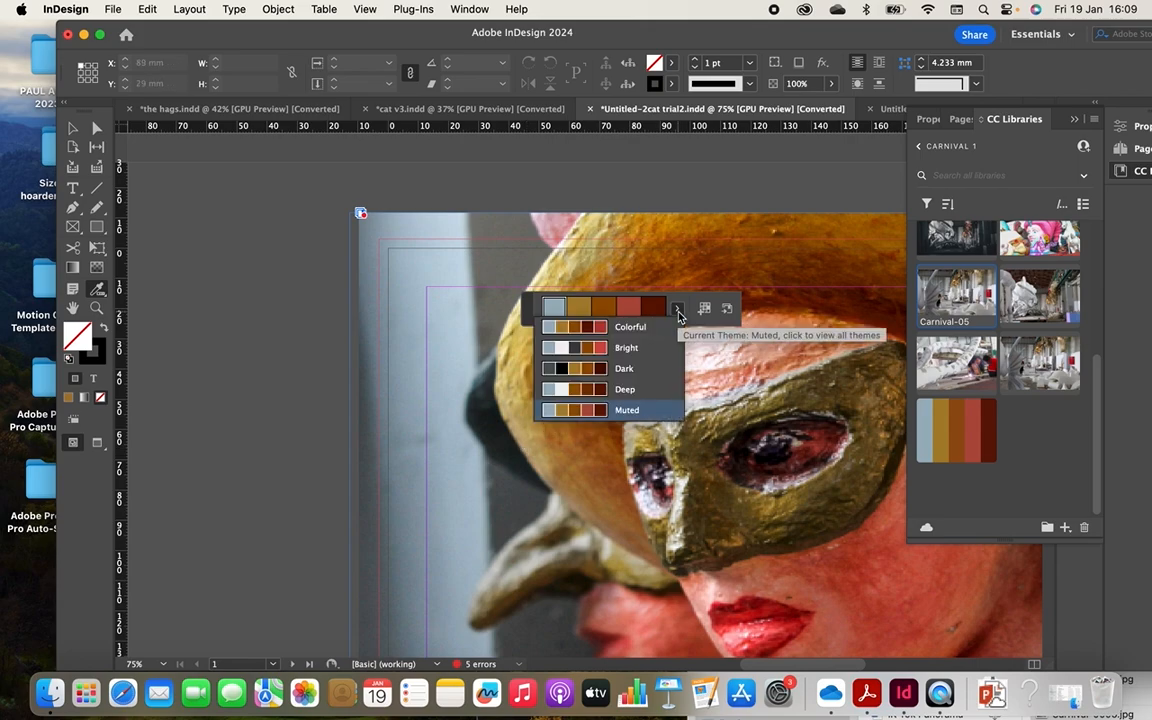
{"action": "left_click", "coordinate": [556, 346]}
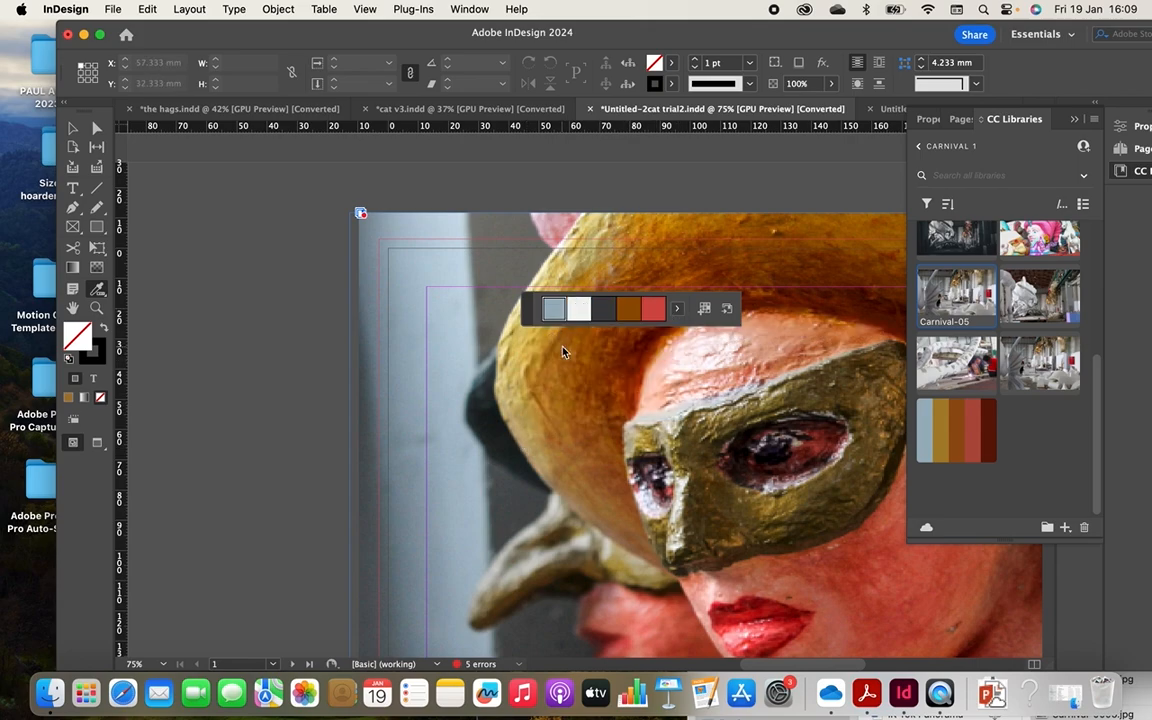
{"action": "left_click", "coordinate": [728, 310]}
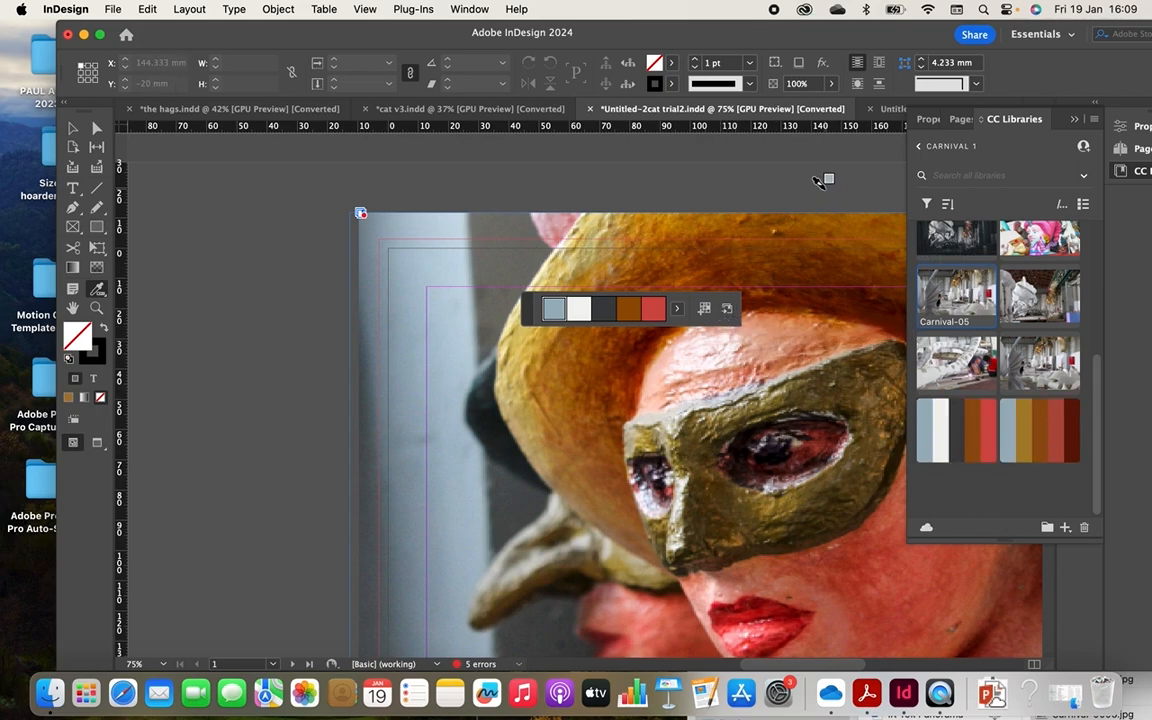
Fit the cover page in the window and collapse the CC Libraries panel to free the workspace.
{"action": "left_click", "coordinate": [72, 127]}
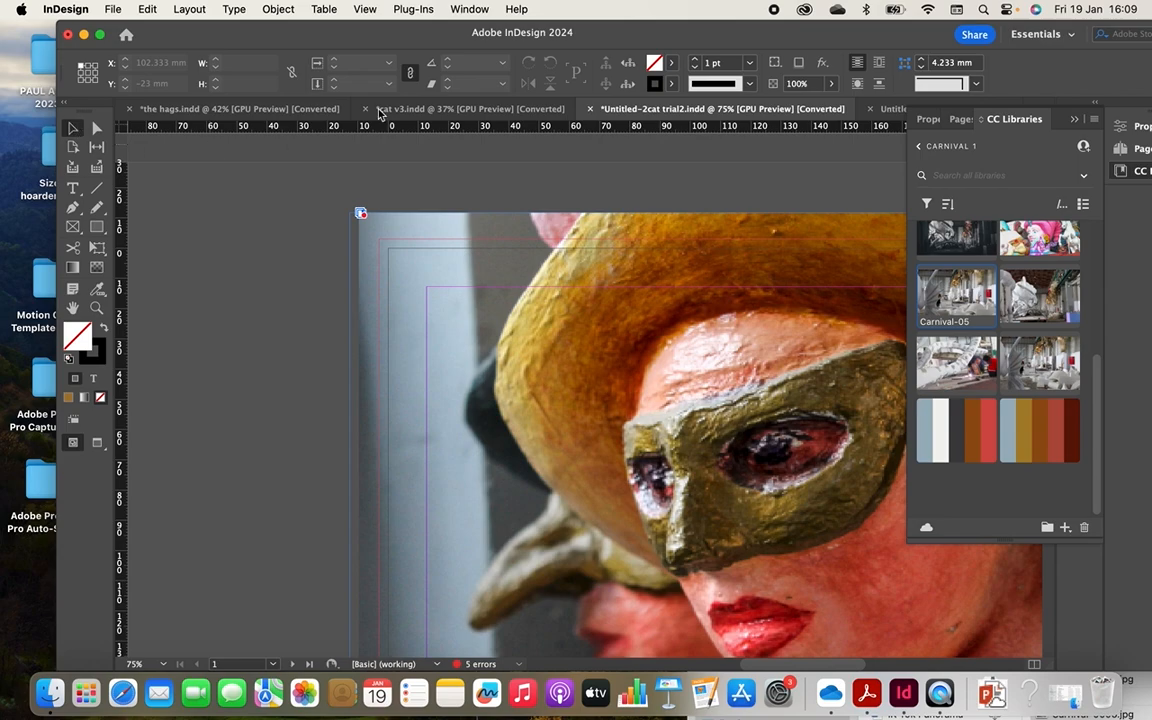
{"action": "left_click", "coordinate": [365, 9]}
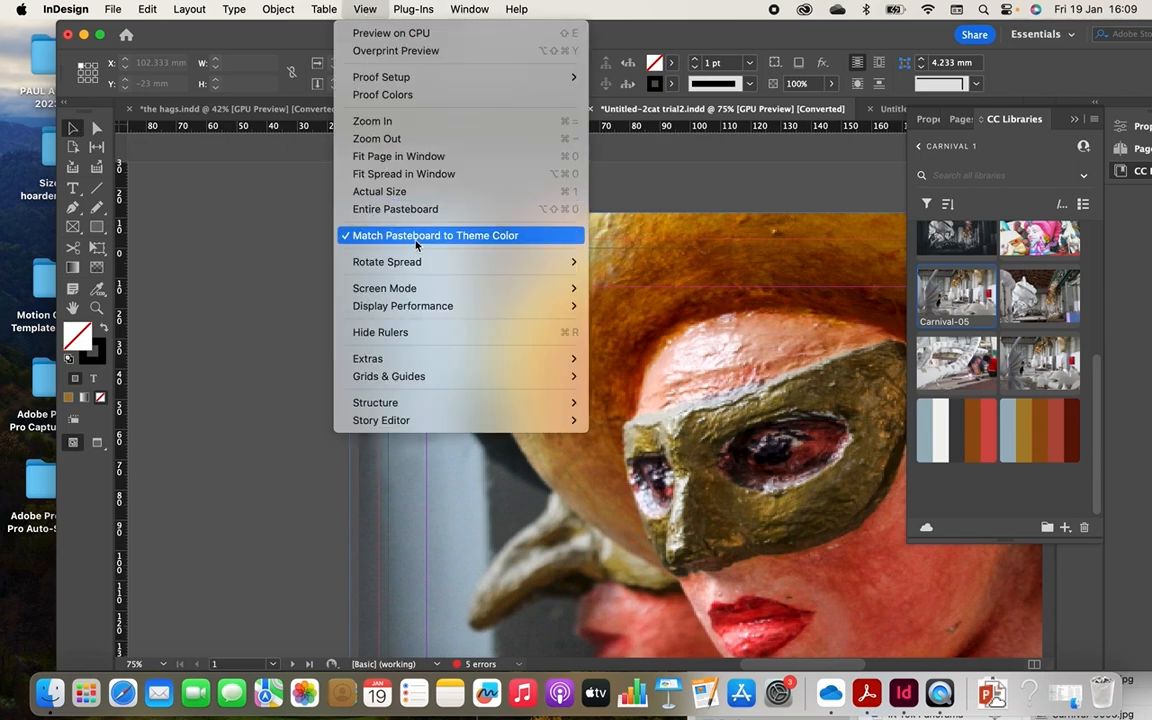
{"action": "left_click", "coordinate": [410, 162]}
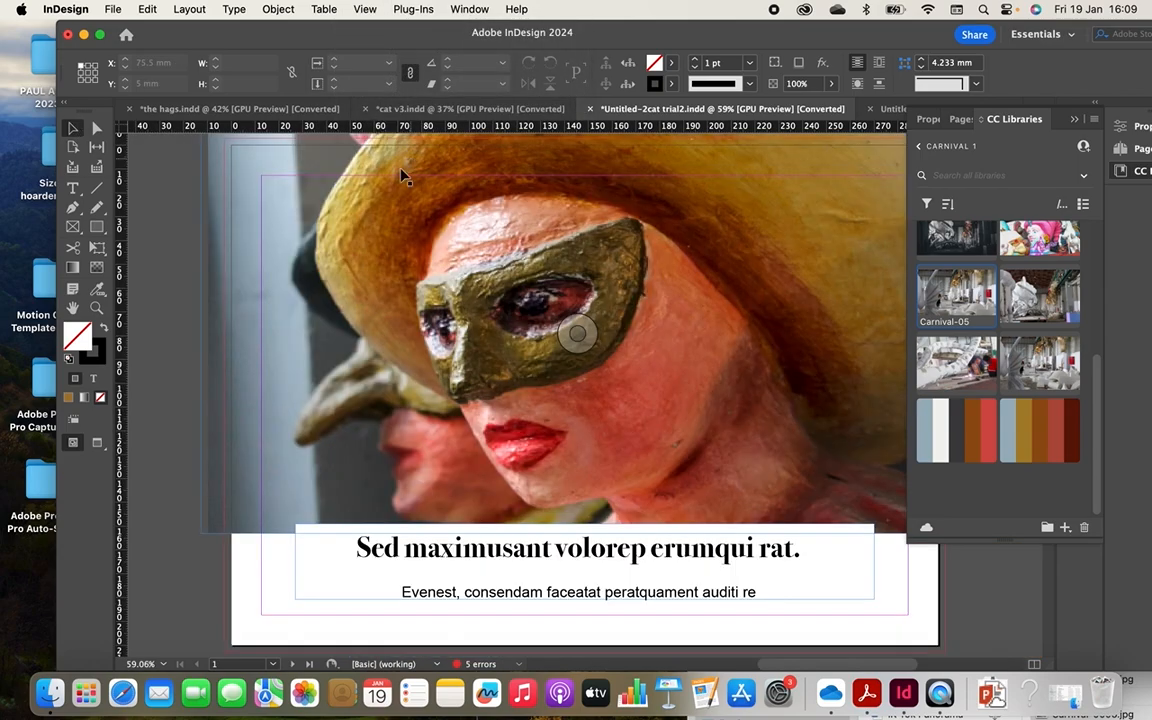
{"action": "scroll", "coordinate": [1000, 450], "scroll_direction": "up", "scroll_amount": 5}
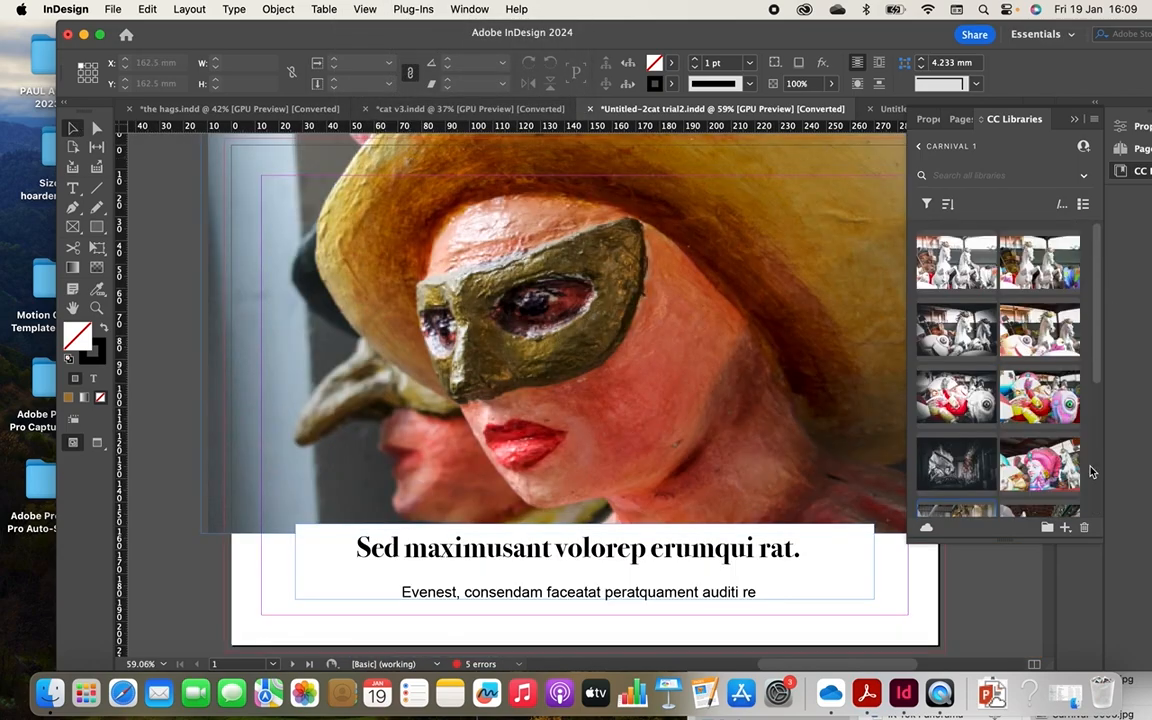
{"action": "left_click", "coordinate": [1074, 122]}
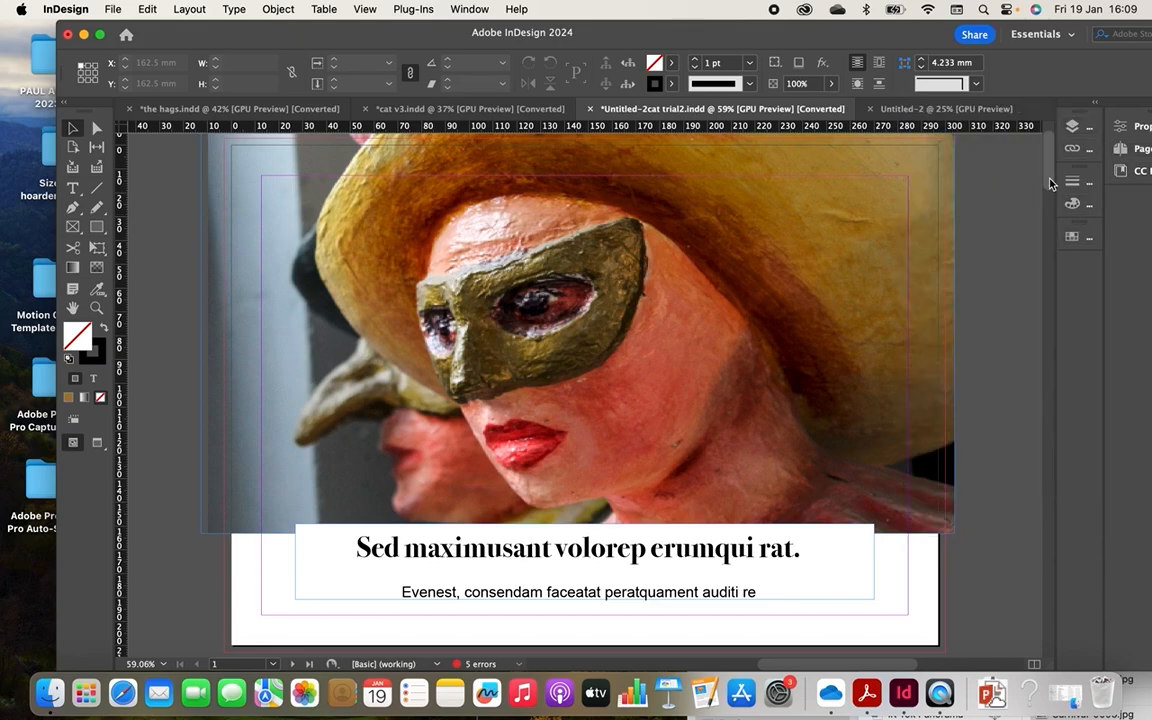
Go to the page 2–3 spread and delete the tinted background rectangle from page 2.
{"action": "left_click_drag", "start_coordinate": [1050, 183], "coordinate": [1057, 257]}
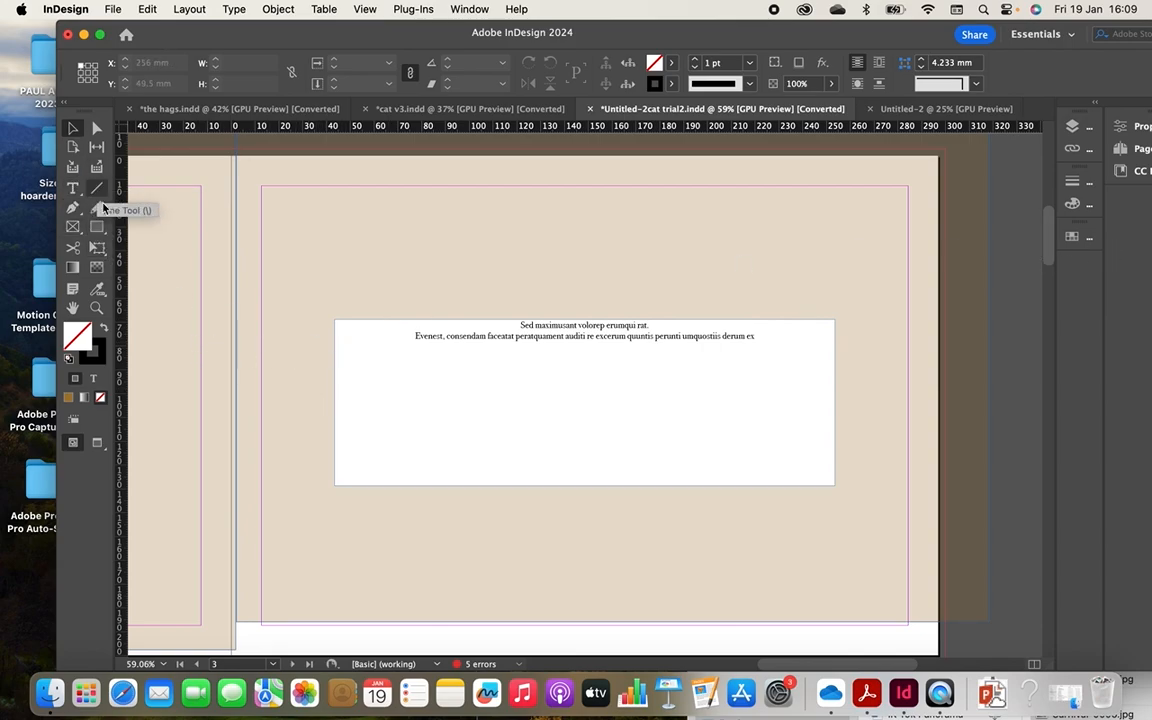
{"action": "left_click", "coordinate": [363, 10]}
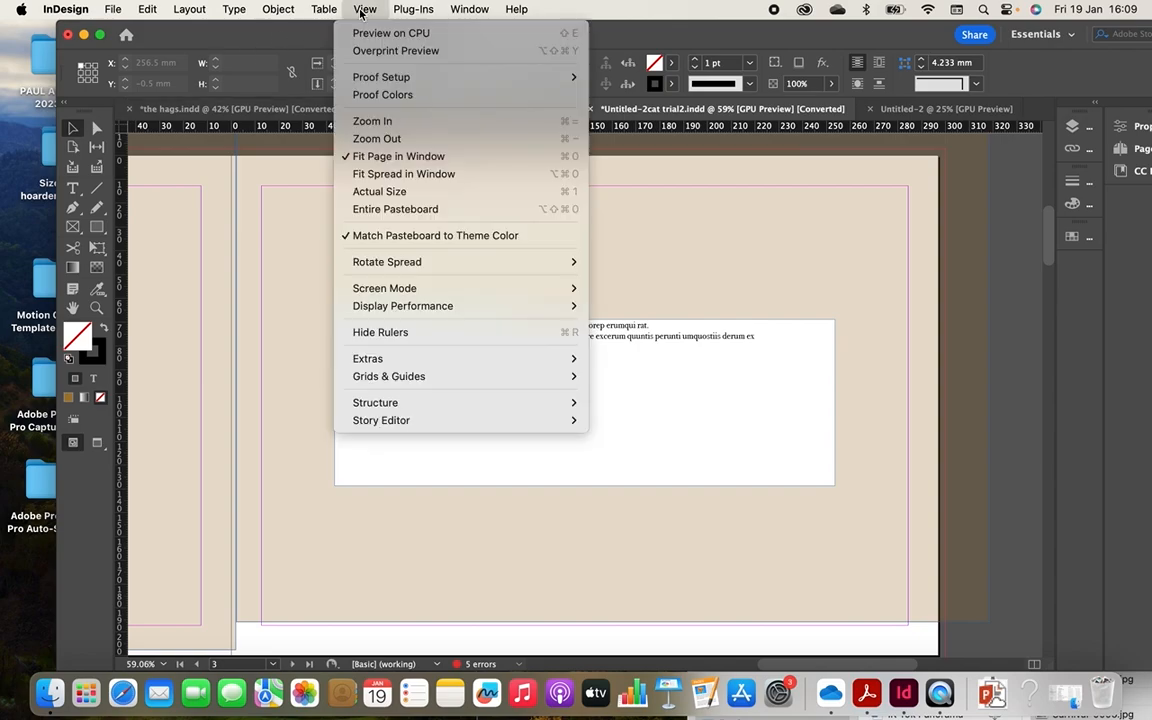
{"action": "left_click", "coordinate": [410, 174]}
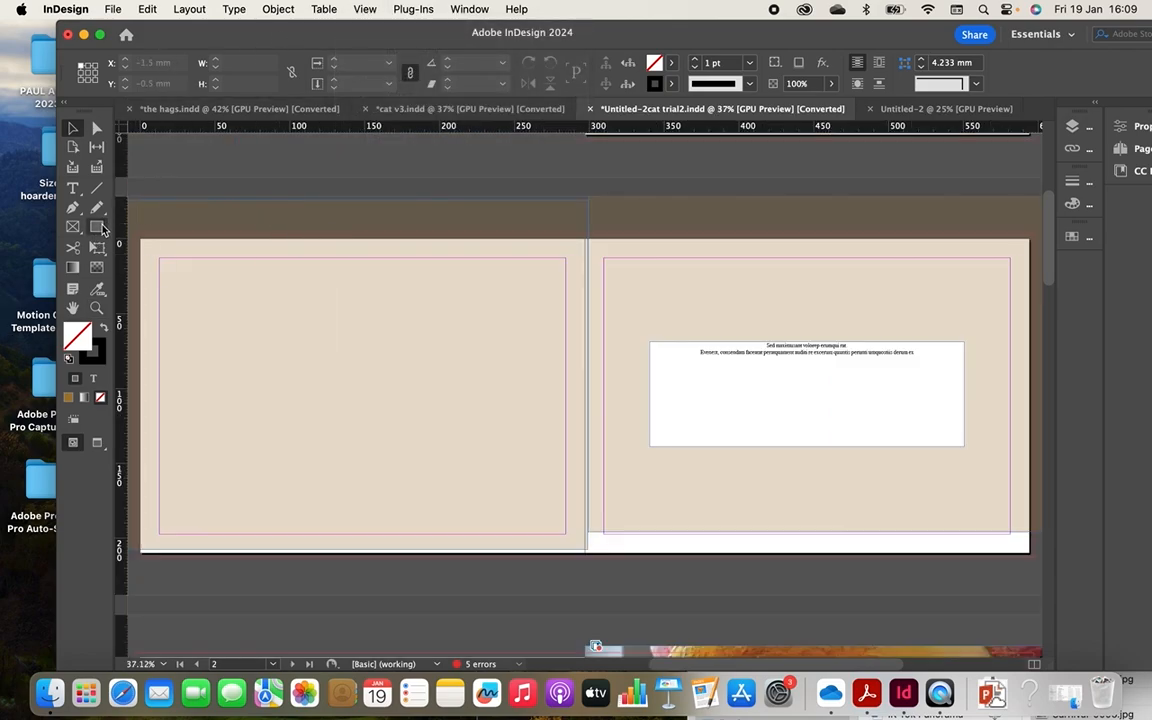
{"action": "left_click", "coordinate": [696, 256]}
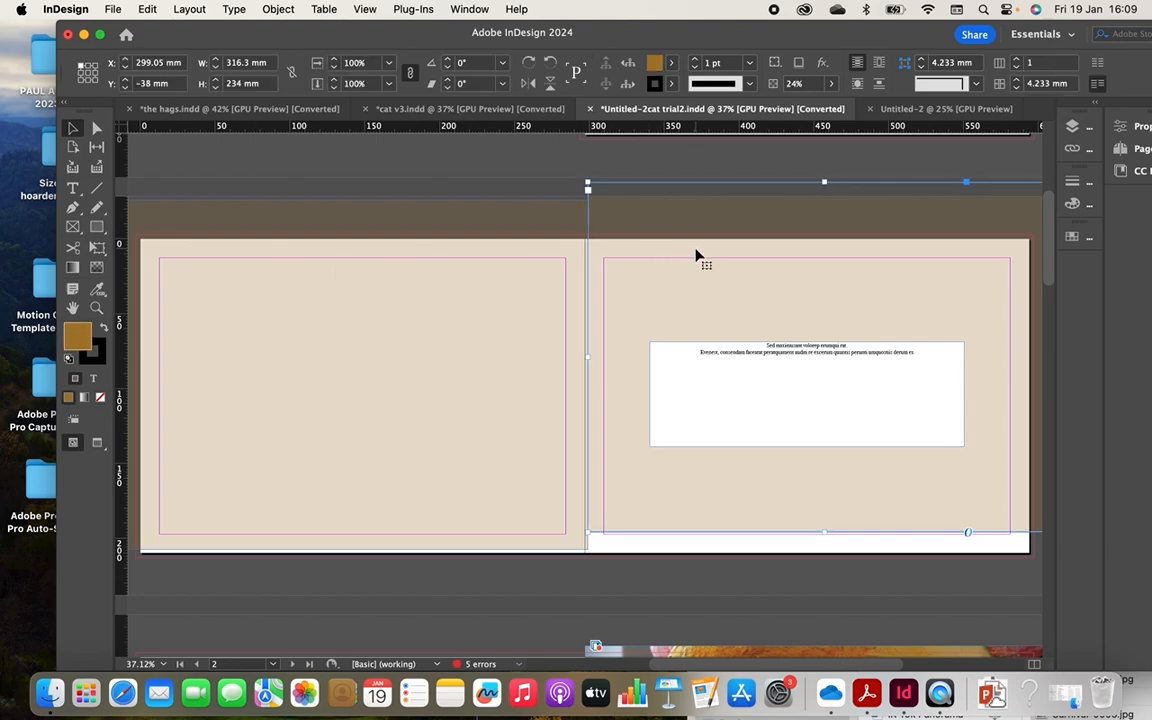
{"action": "left_click", "coordinate": [415, 441]}
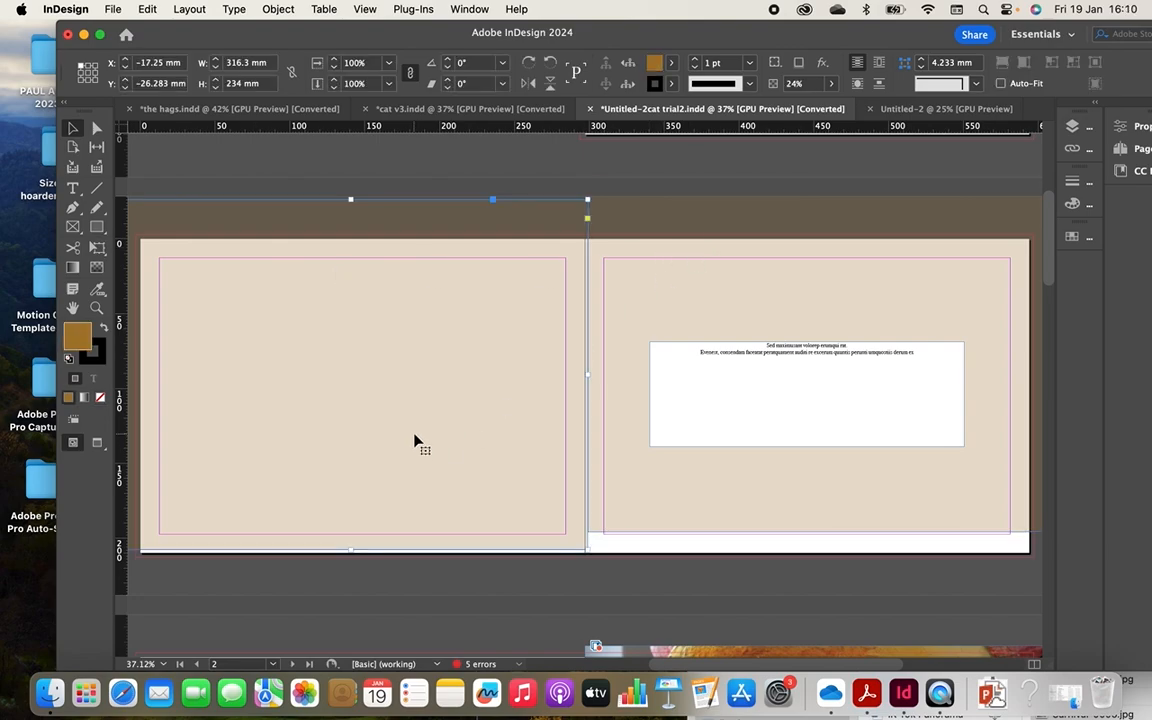
{"action": "key", "text": "BackSpace"}
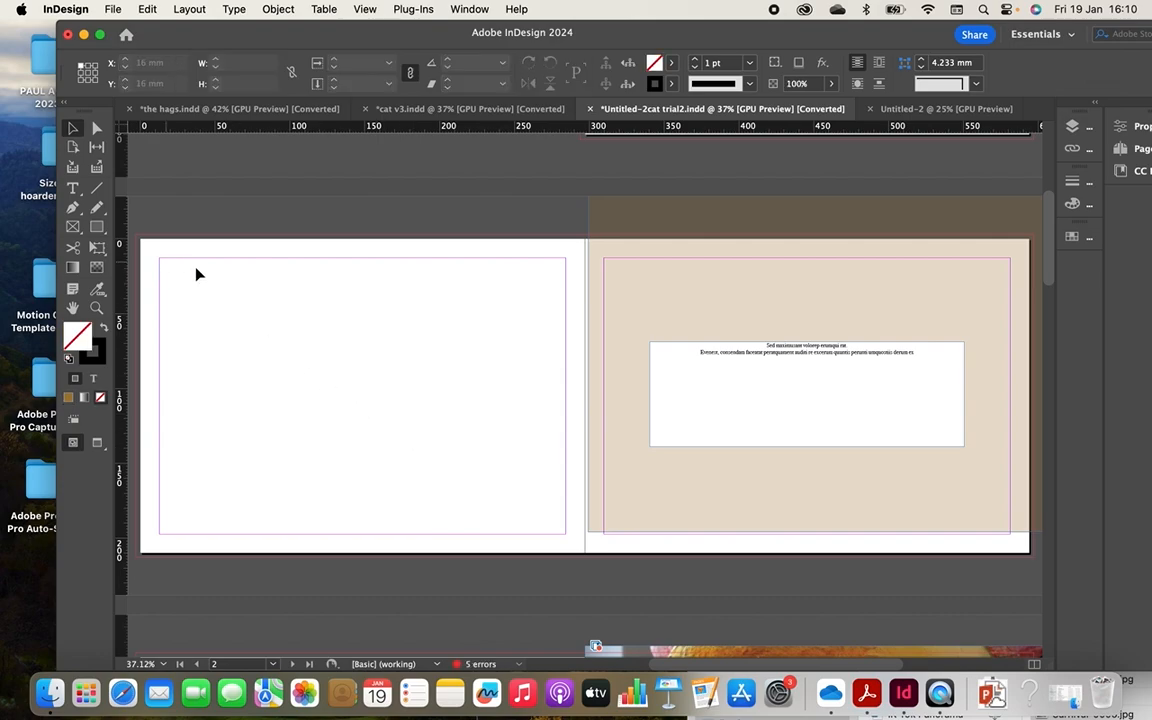
Draw a rectangle about 311 by 231 mm over page 2, extending past the outer page edges and ending at the spine.
{"action": "left_click", "coordinate": [98, 231]}
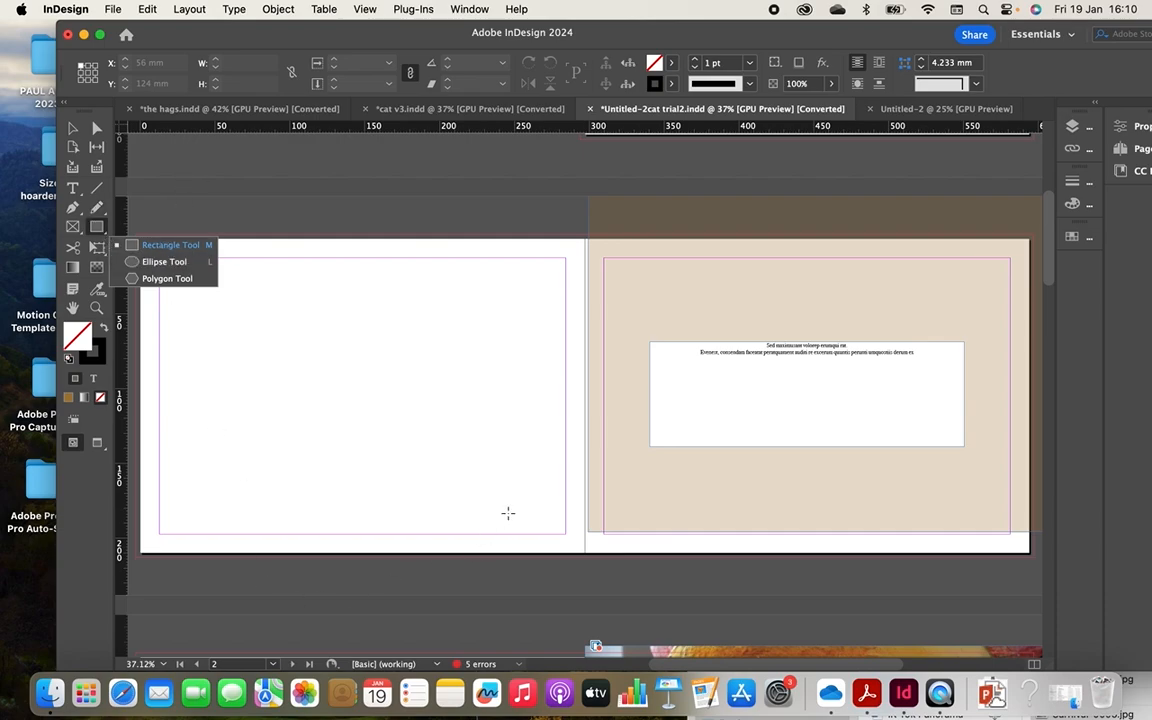
{"action": "key", "text": "super+minus"}
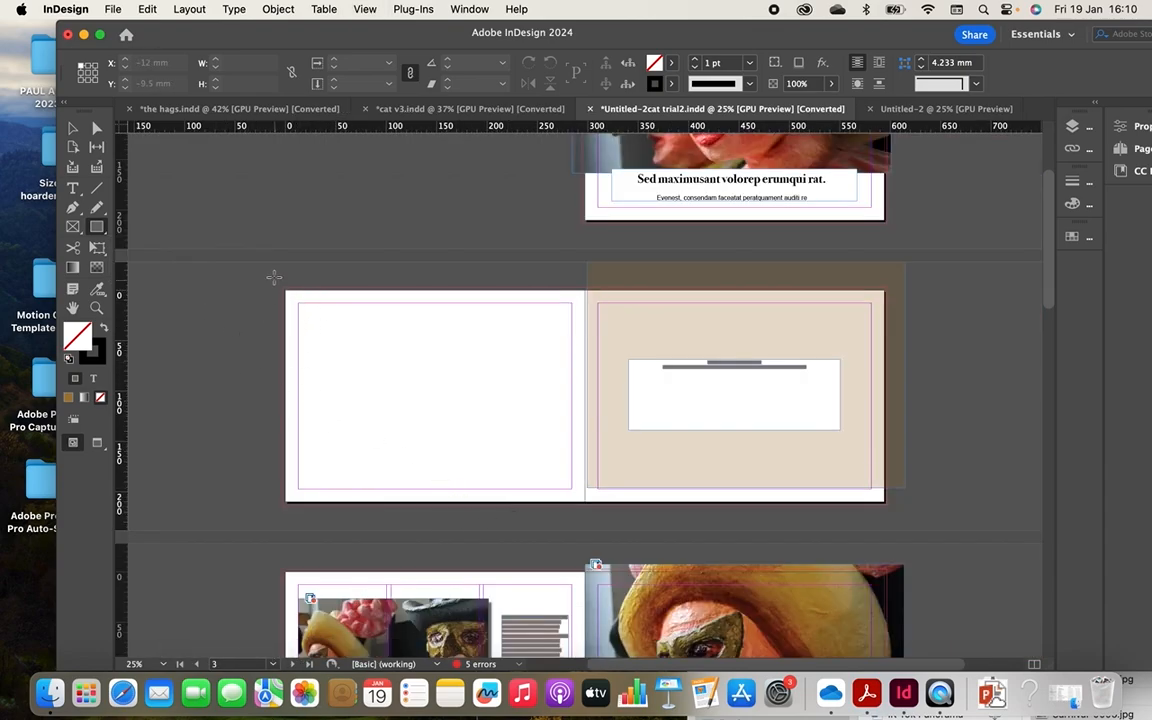
{"action": "left_click_drag", "start_coordinate": [274, 280], "coordinate": [587, 512]}
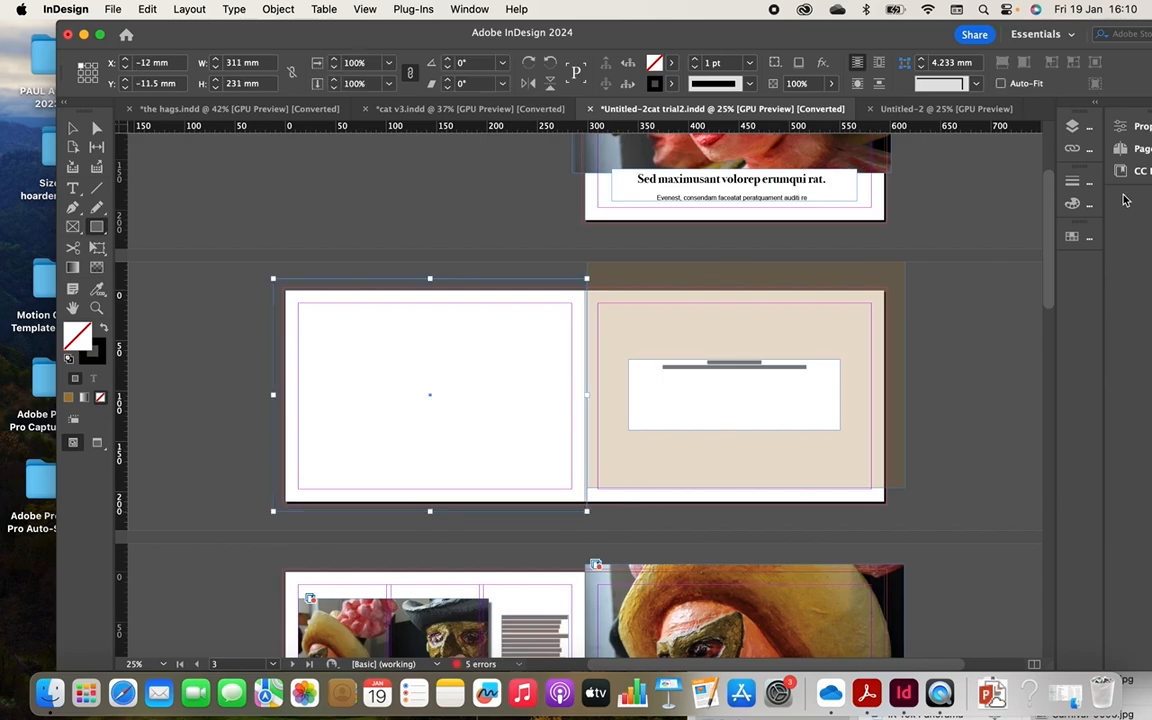
Fill the page 2 rectangle with the ochre colour of the Muted theme from the Carnival 1 library.
{"action": "left_click", "coordinate": [1130, 171]}
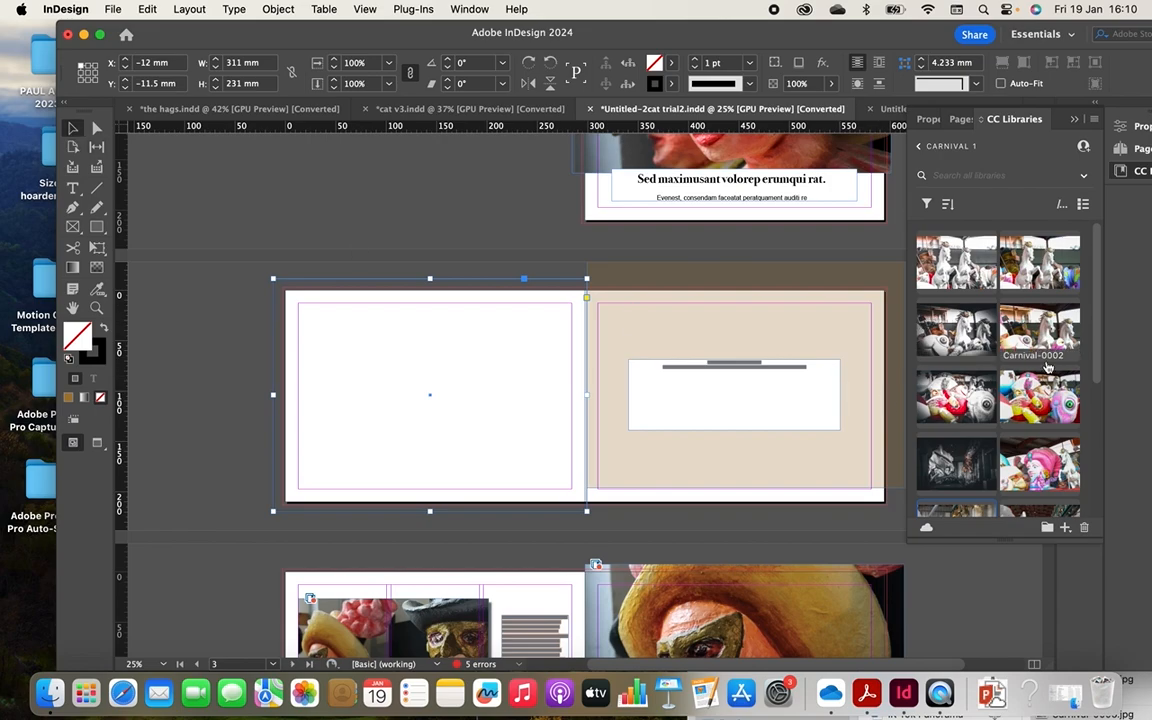
{"action": "scroll", "coordinate": [1100, 374], "scroll_direction": "down", "scroll_amount": 3}
{"action": "scroll", "coordinate": [1100, 390], "scroll_direction": "down", "scroll_amount": 2}
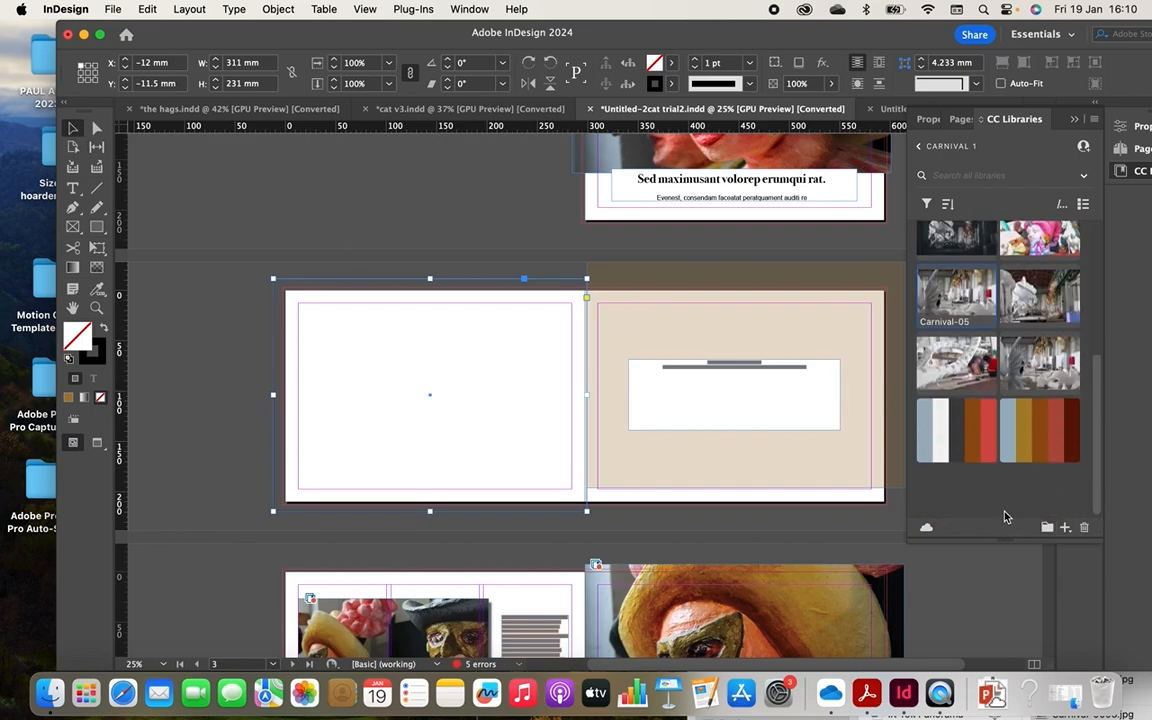
{"action": "left_click", "coordinate": [1020, 433]}
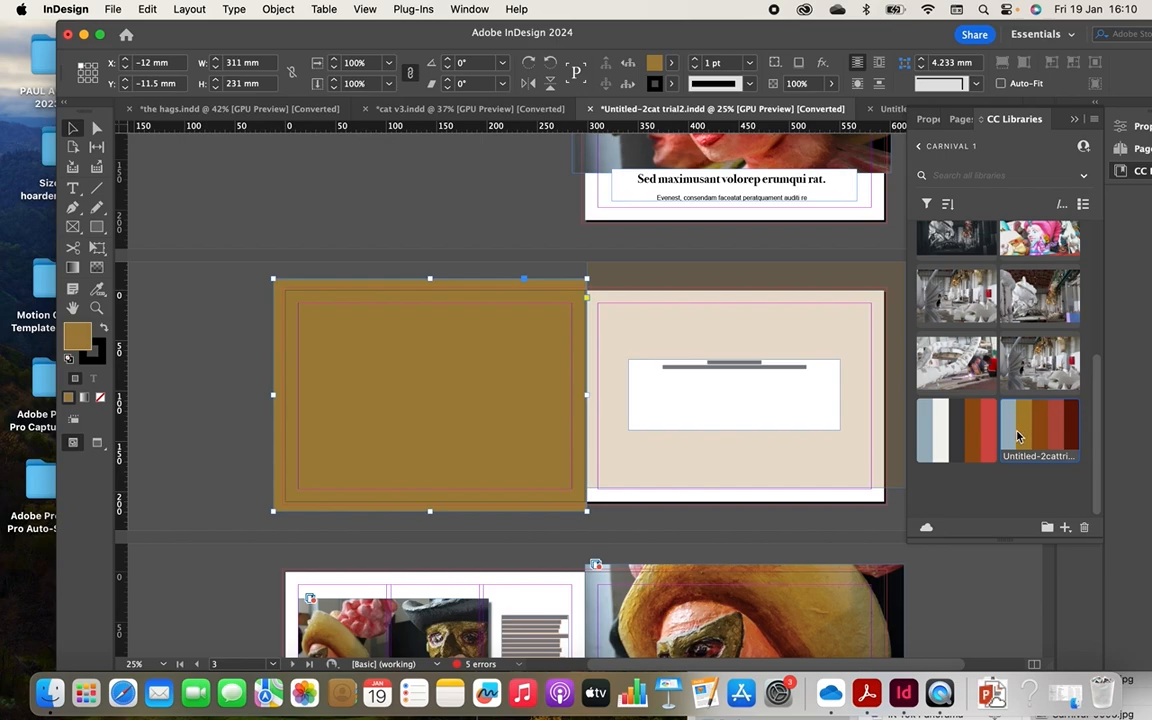
Try the Bright theme's off-white and grey-blue as the rectangle's fill, and return to the Muted theme's ochre.
{"action": "left_click", "coordinate": [940, 428]}
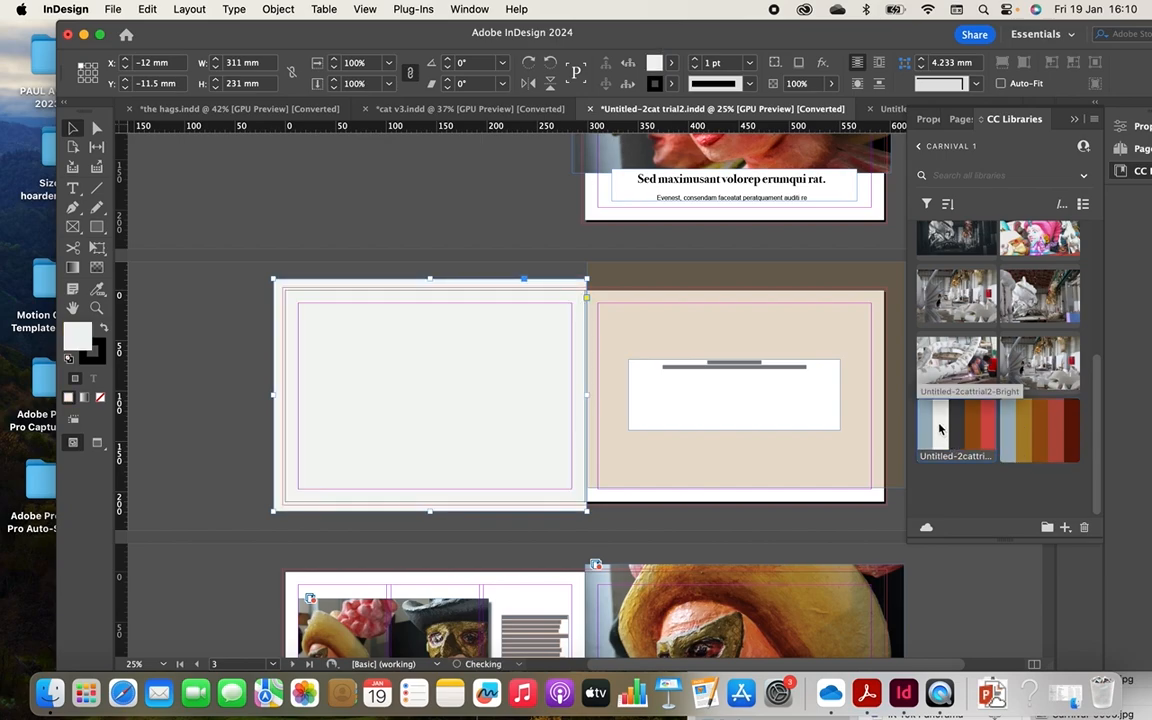
{"action": "left_click", "coordinate": [940, 425]}
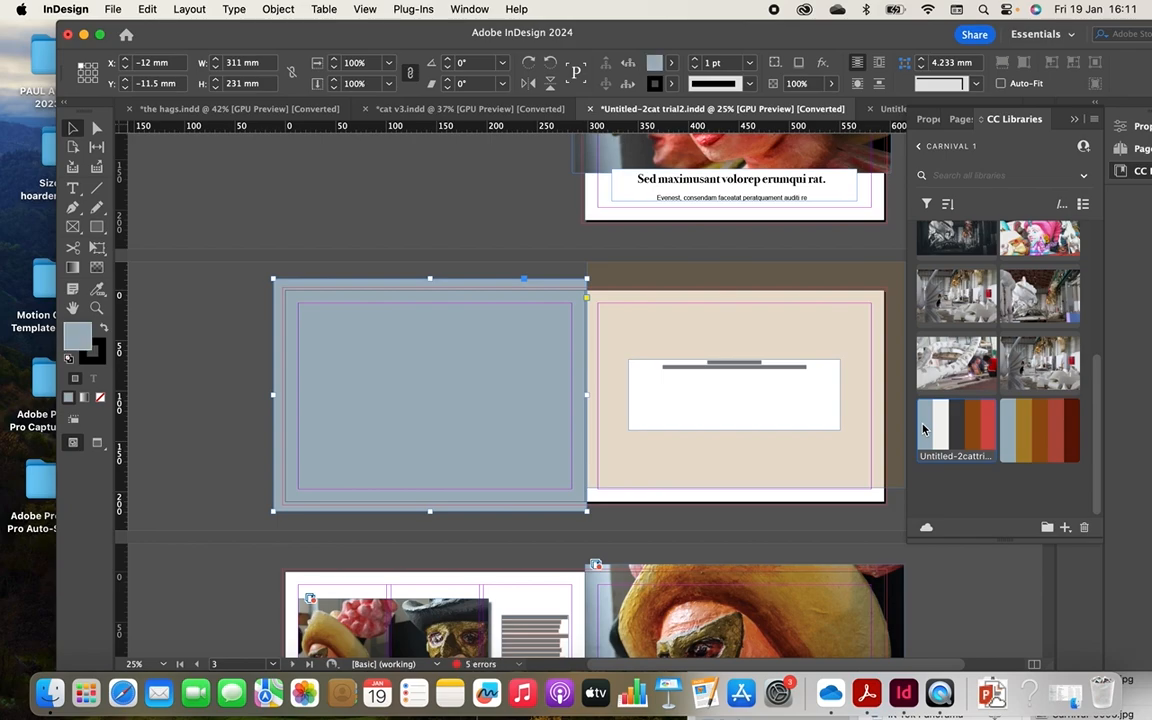
{"action": "left_click", "coordinate": [1022, 440]}
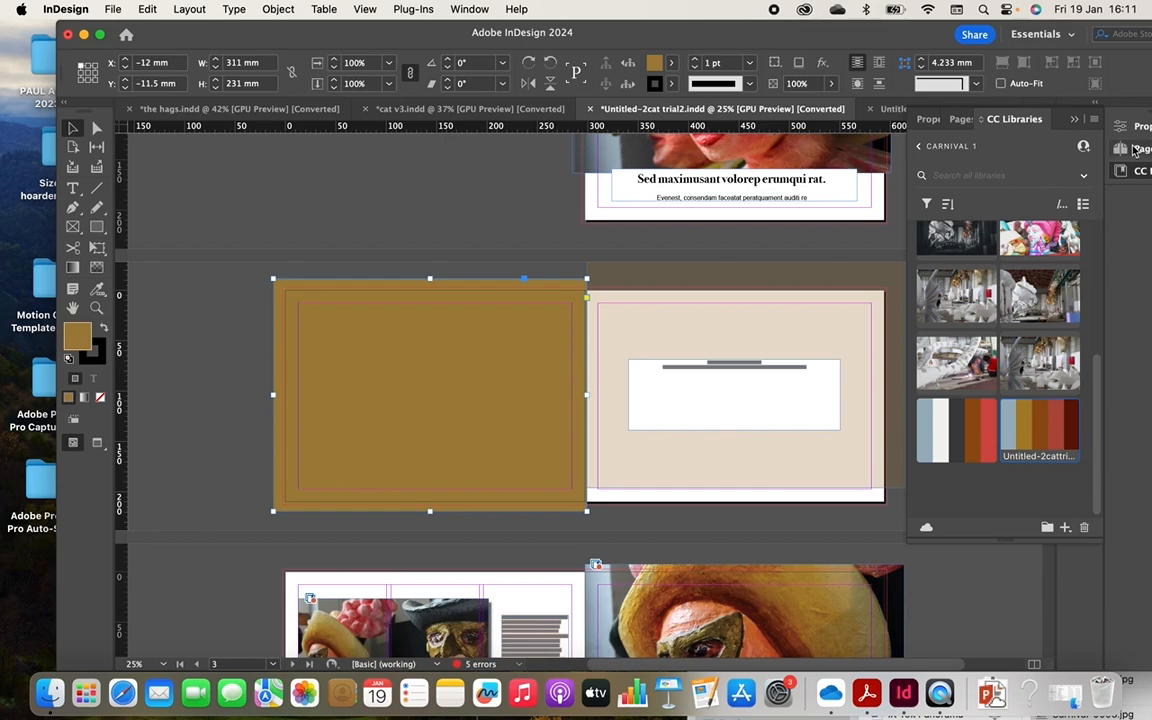
Lower the opacity of the ochre rectangle on page 2 to 32% and check the spread in Preview mode.
{"action": "left_click", "coordinate": [1137, 129]}
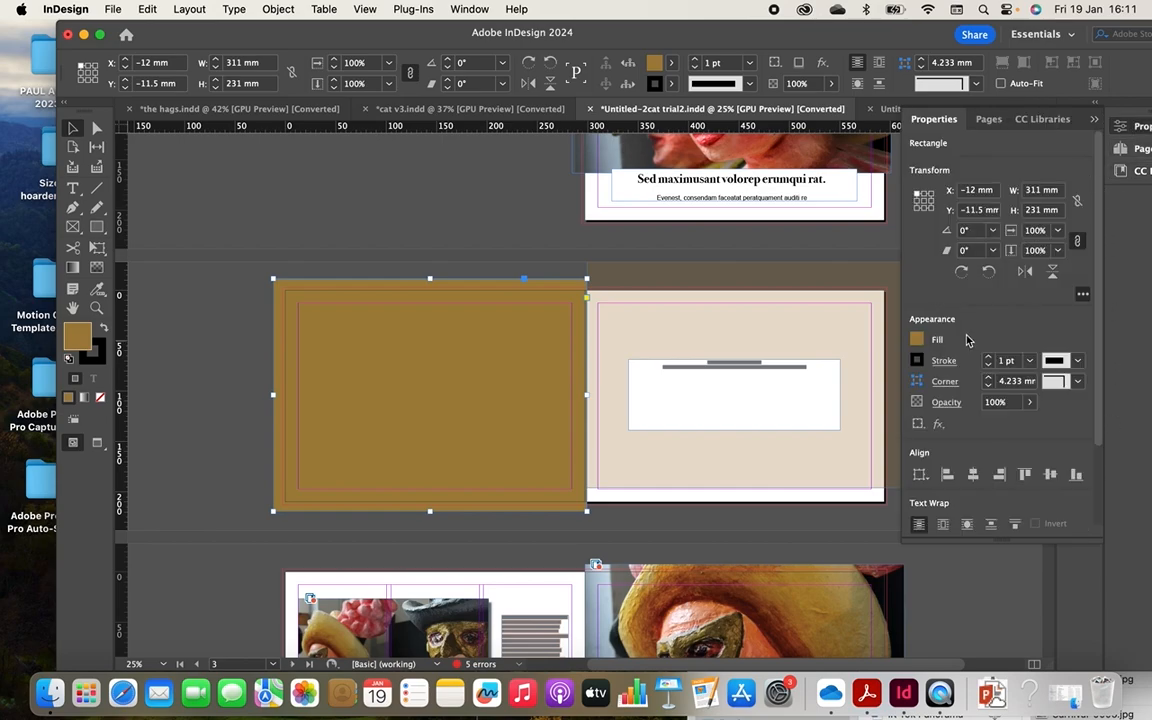
{"action": "left_click", "coordinate": [1141, 148]}
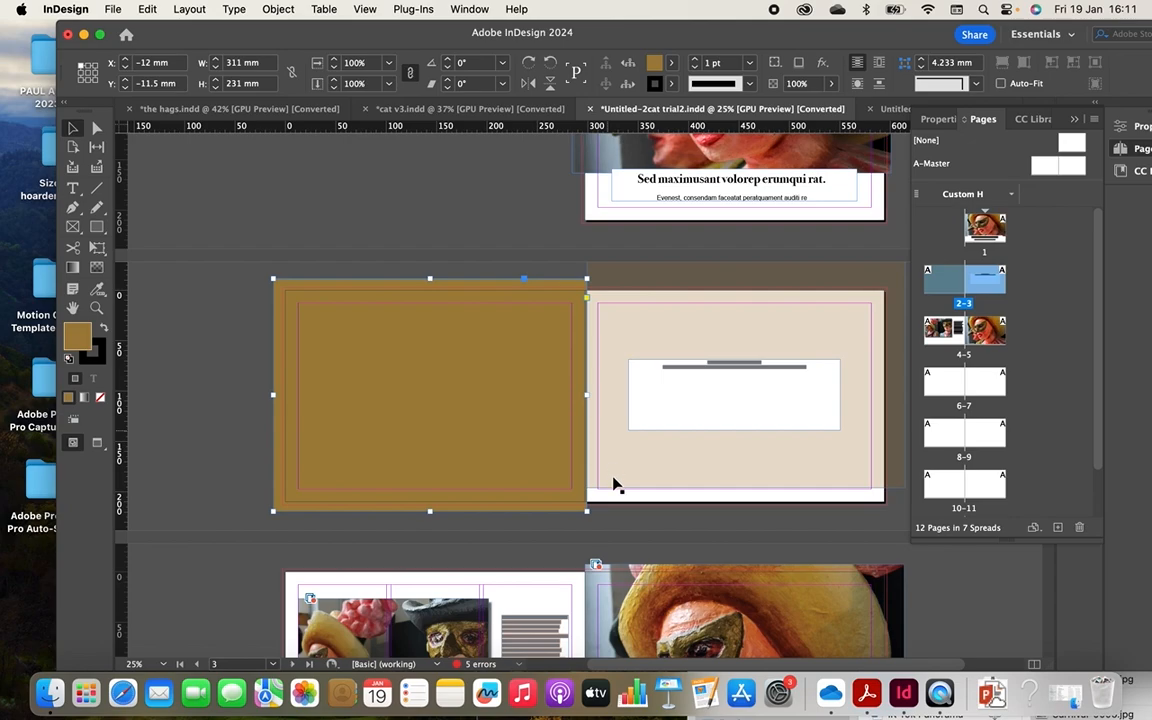
{"action": "left_click", "coordinate": [503, 198]}
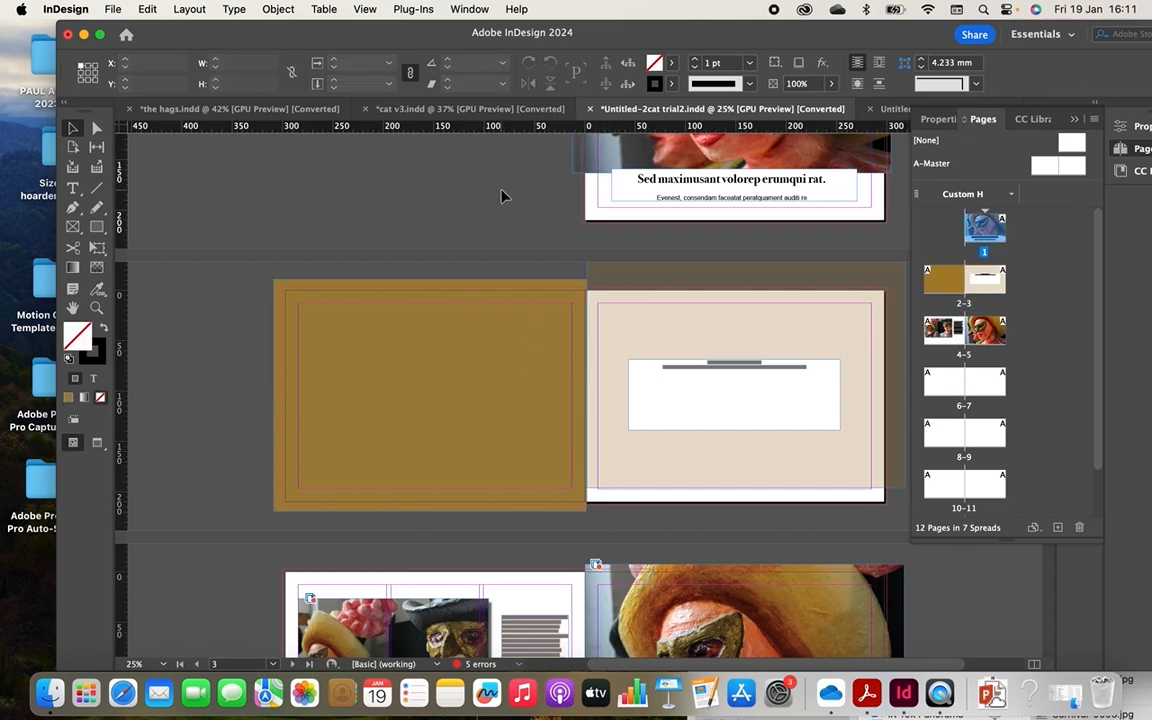
{"action": "left_click", "coordinate": [1136, 126]}
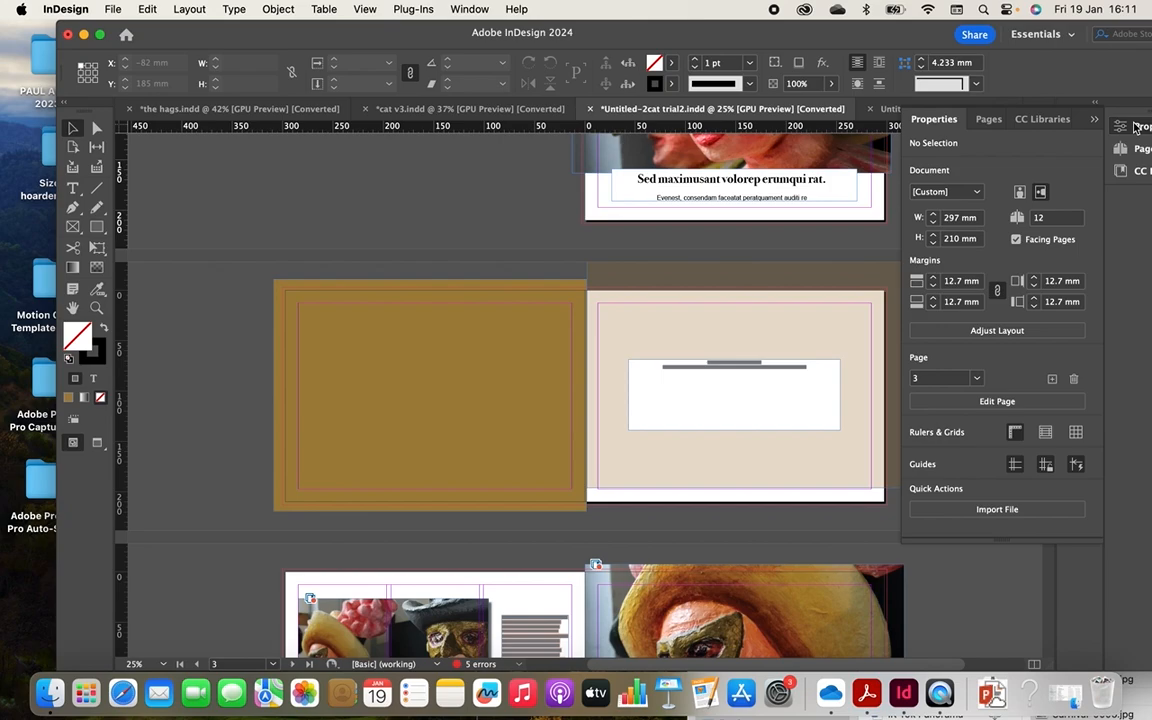
{"action": "left_click", "coordinate": [519, 378]}
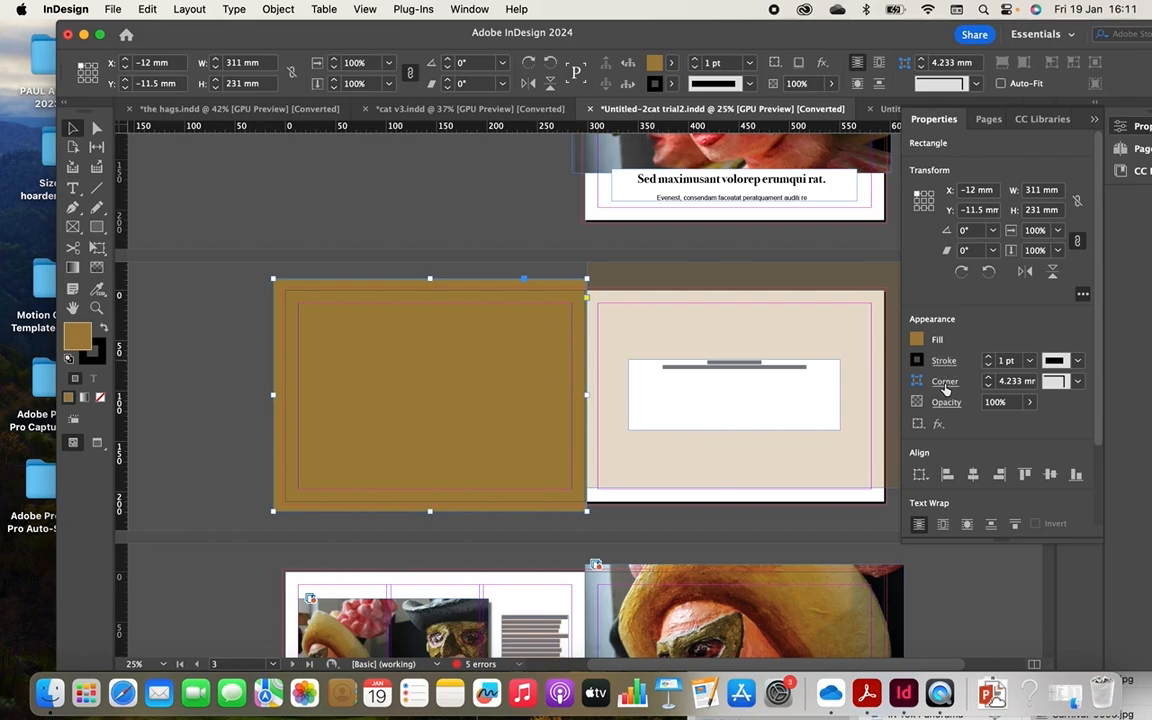
{"action": "left_click", "coordinate": [1033, 405]}
{"action": "left_click_drag", "start_coordinate": [1028, 424], "coordinate": [972, 424]}
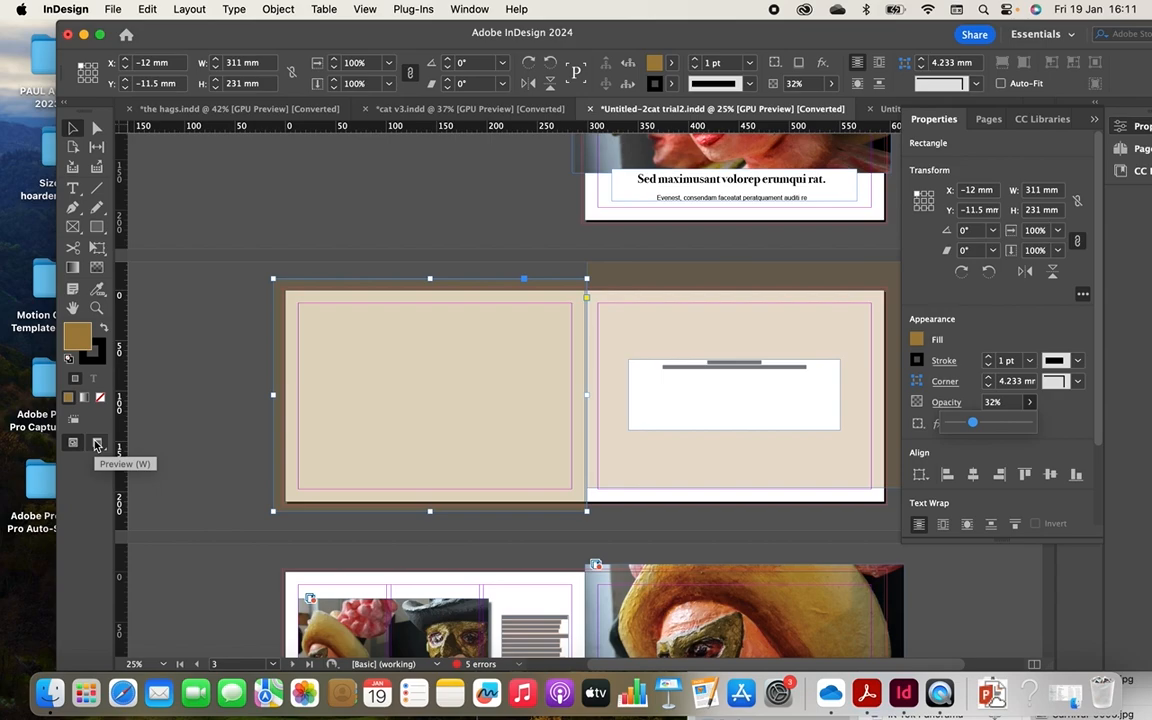
{"action": "left_click", "coordinate": [97, 445]}
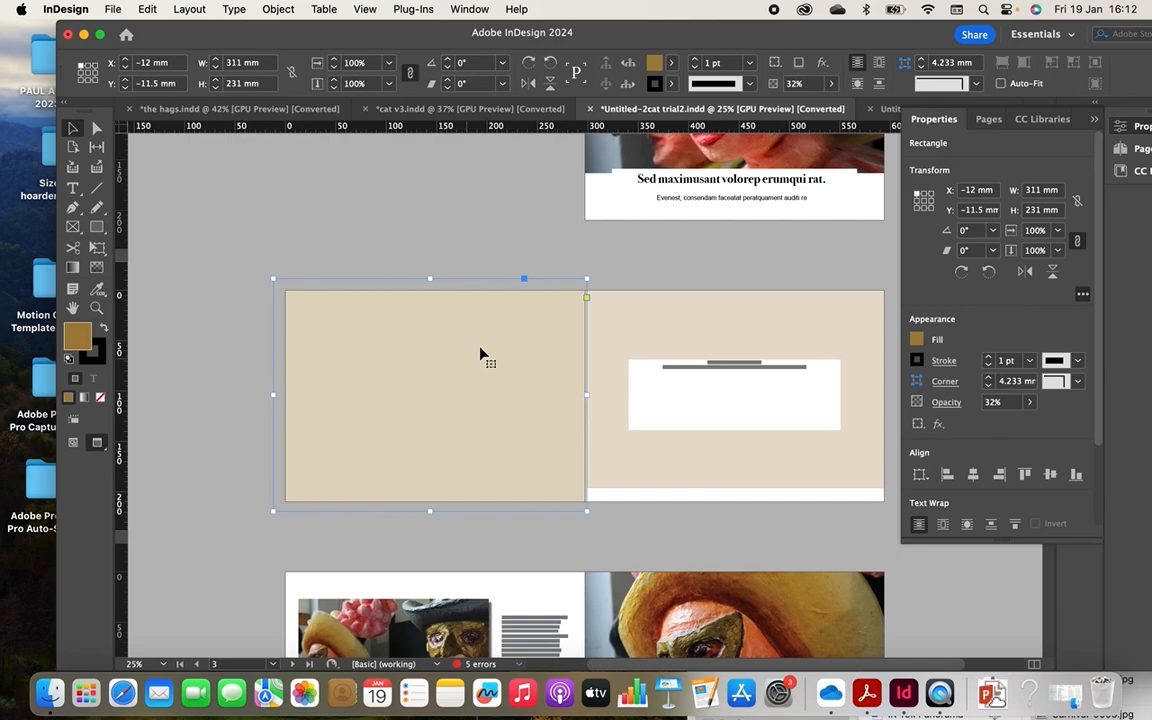
{"action": "key", "text": "w"}
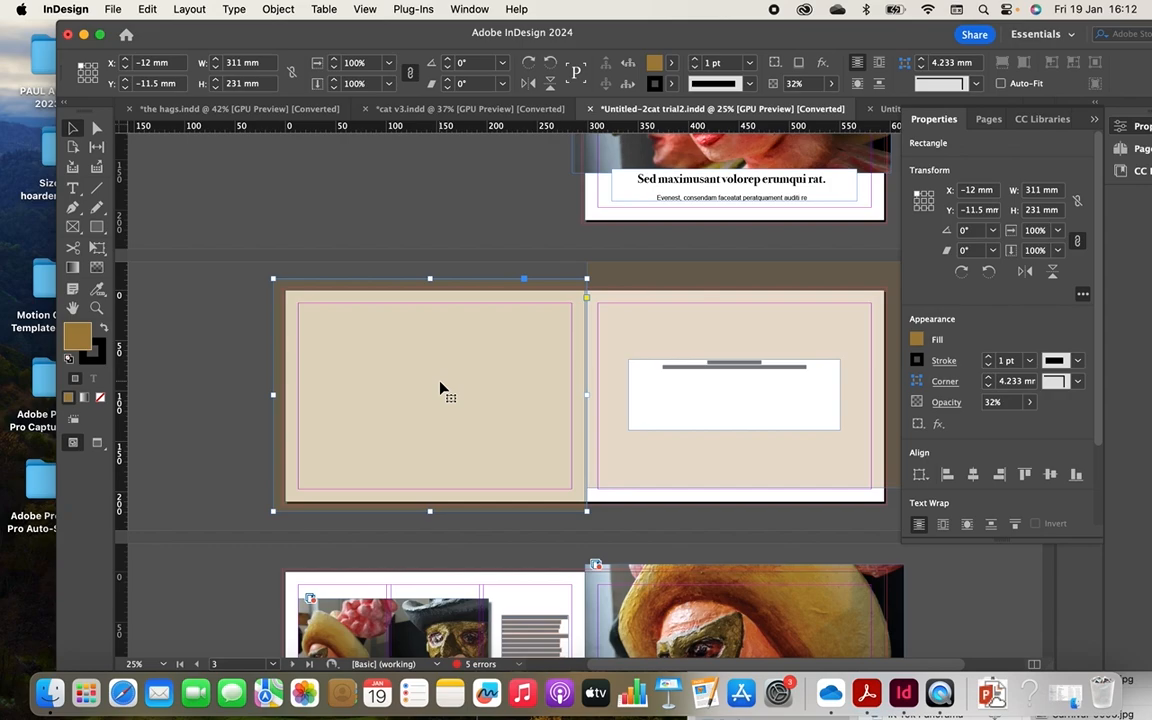
Paste a copy of the page 2 ochre rectangle and place it over page 3 at about X 297 mm, Y -6 mm.
{"action": "left_click", "coordinate": [753, 316]}
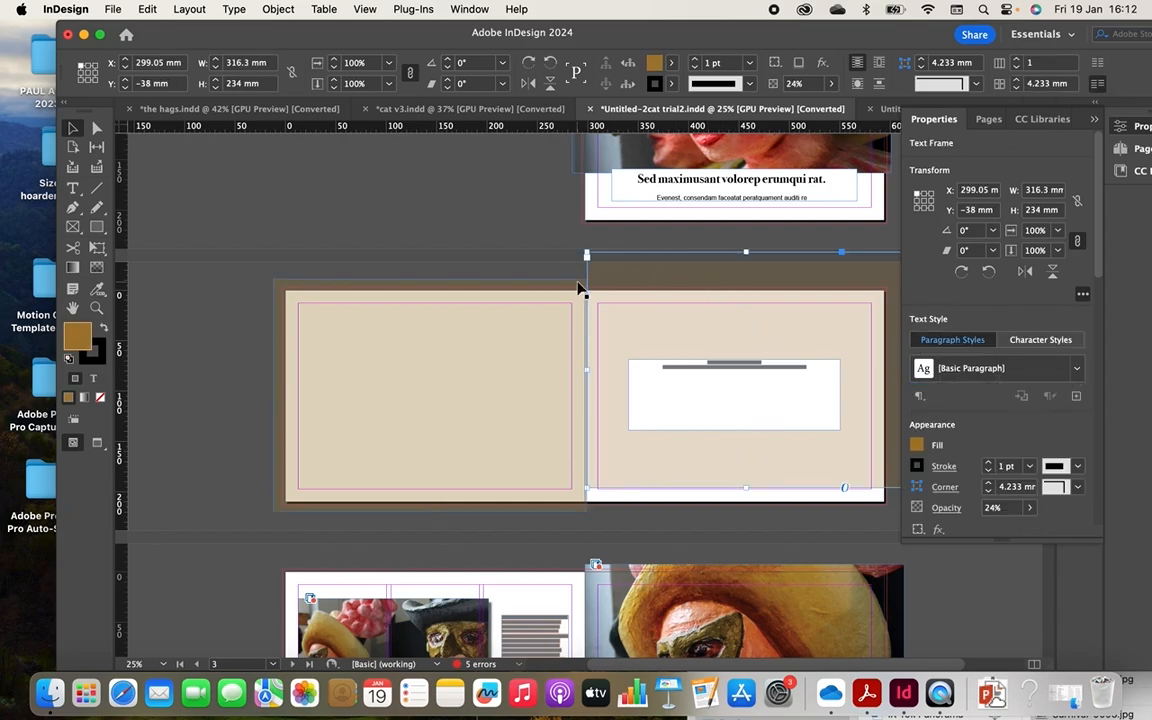
{"action": "key", "text": "super+v"}
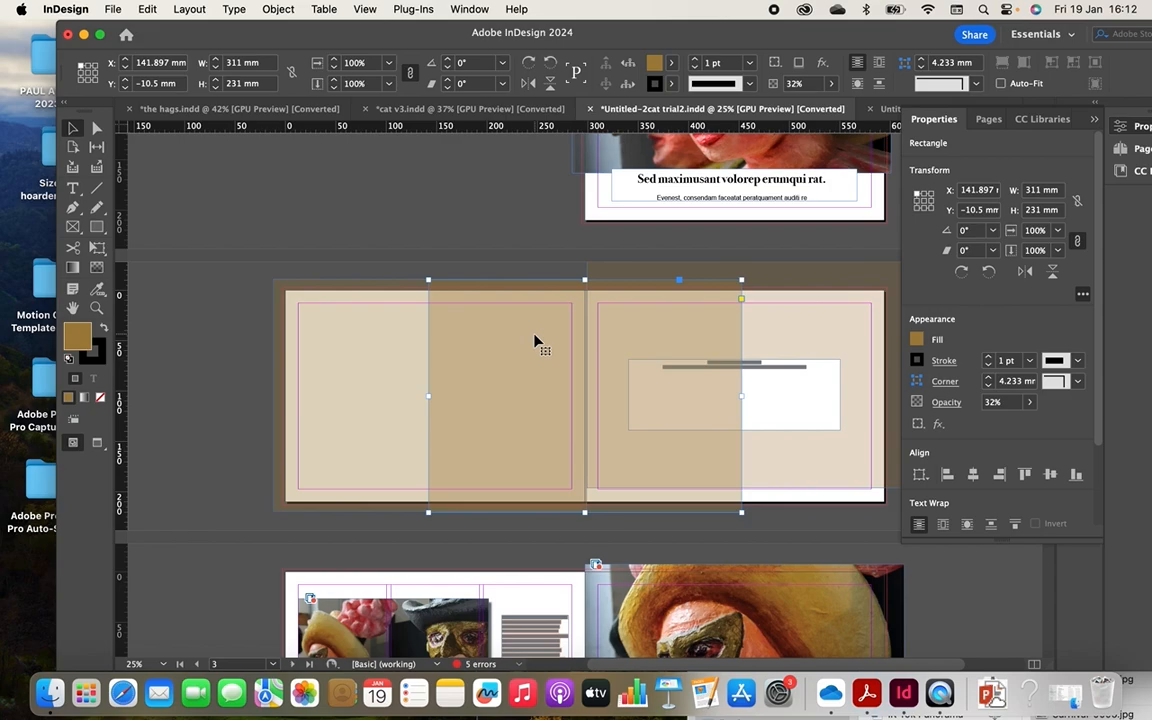
{"action": "left_click_drag", "start_coordinate": [535, 342], "coordinate": [719, 323]}
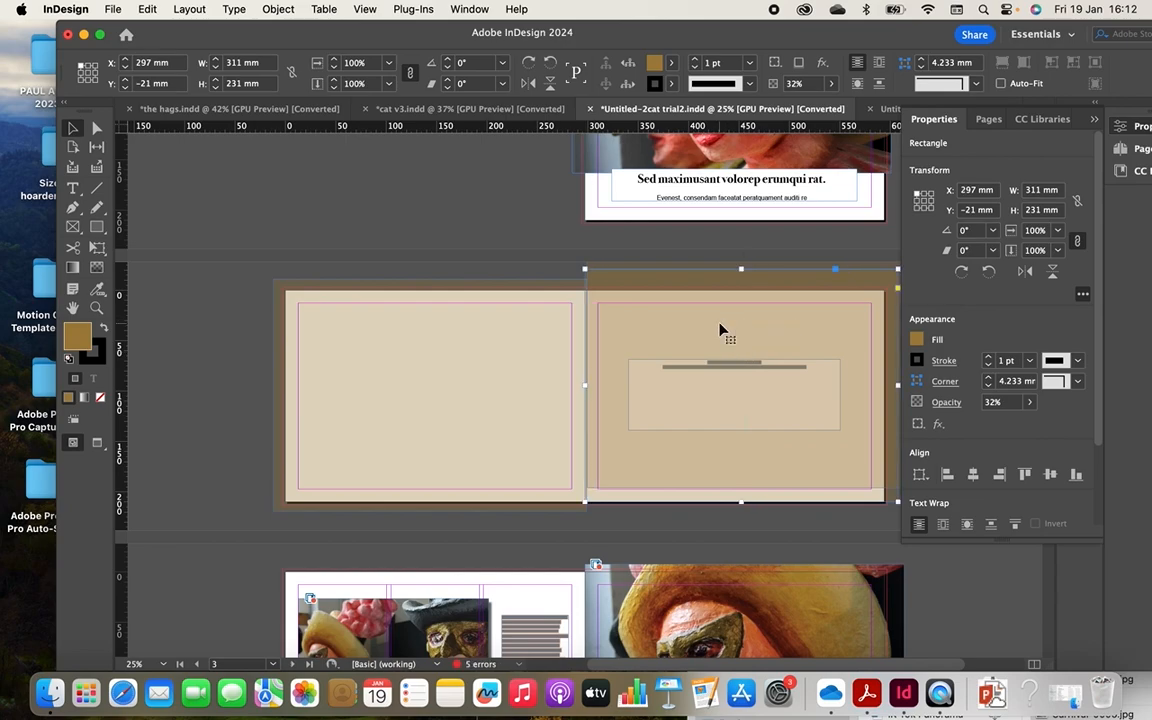
{"action": "left_click_drag", "start_coordinate": [720, 330], "coordinate": [720, 345]}
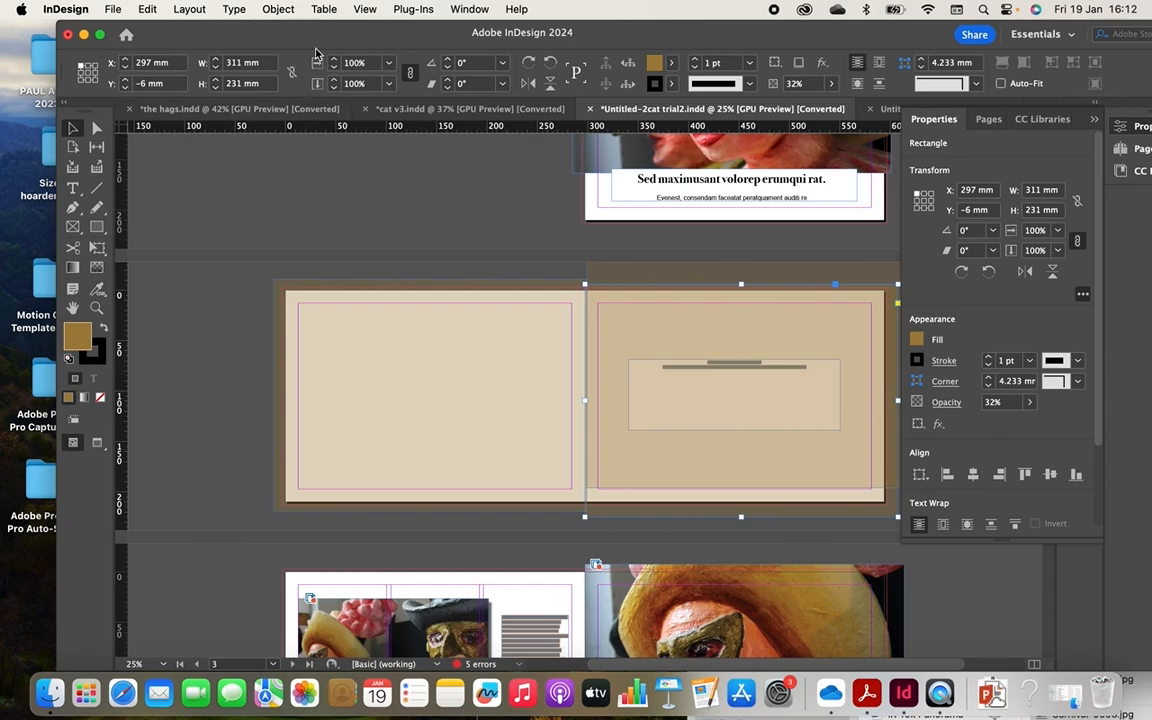
Send the pasted ochre rectangle backward twice so it sits behind the white text frame on page 3.
{"action": "left_click", "coordinate": [278, 9]}
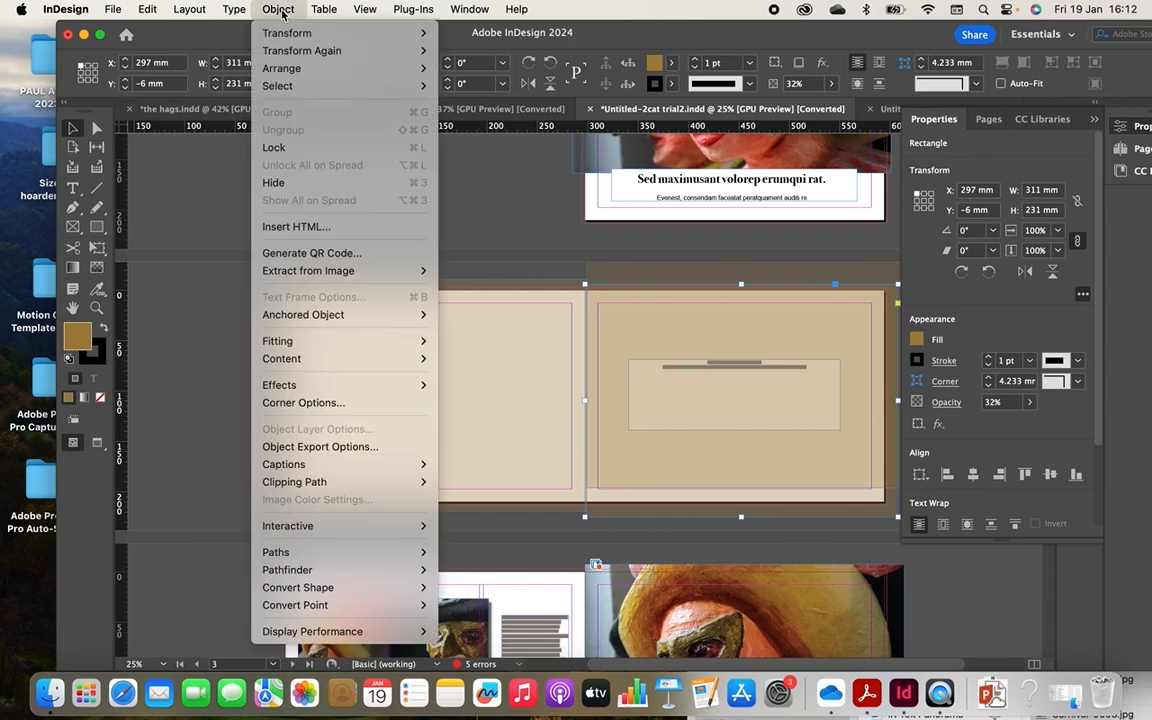
{"action": "mouse_move", "coordinate": [290, 68]}
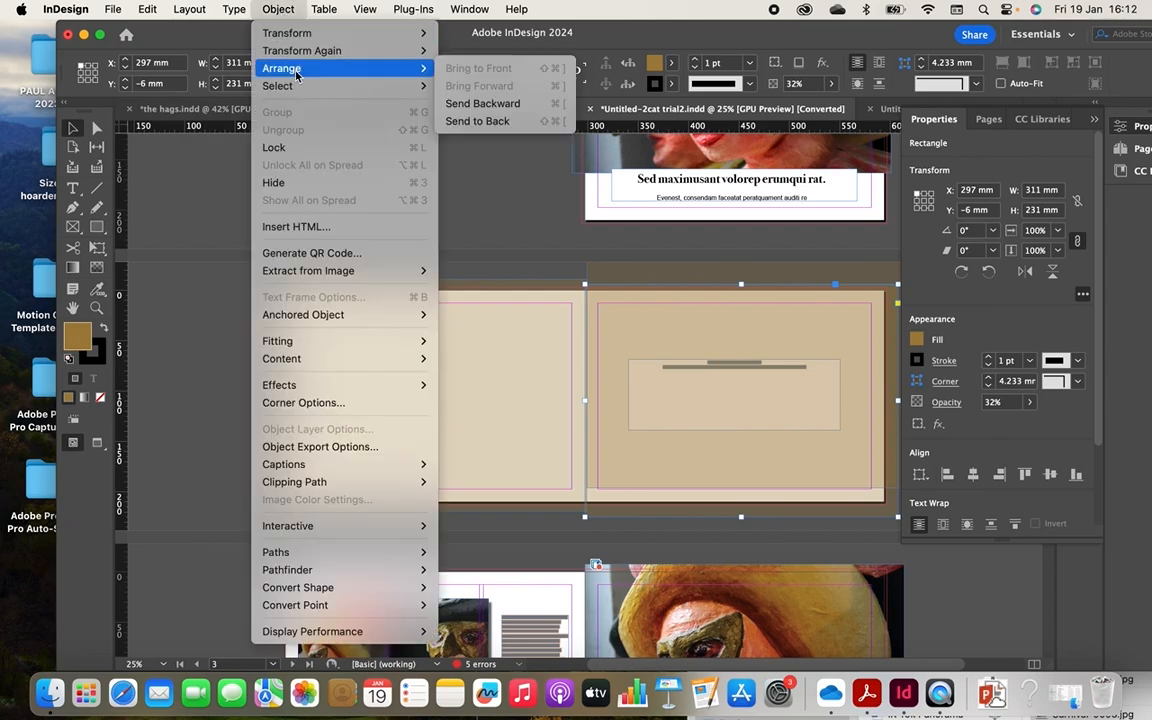
{"action": "left_click", "coordinate": [500, 103]}
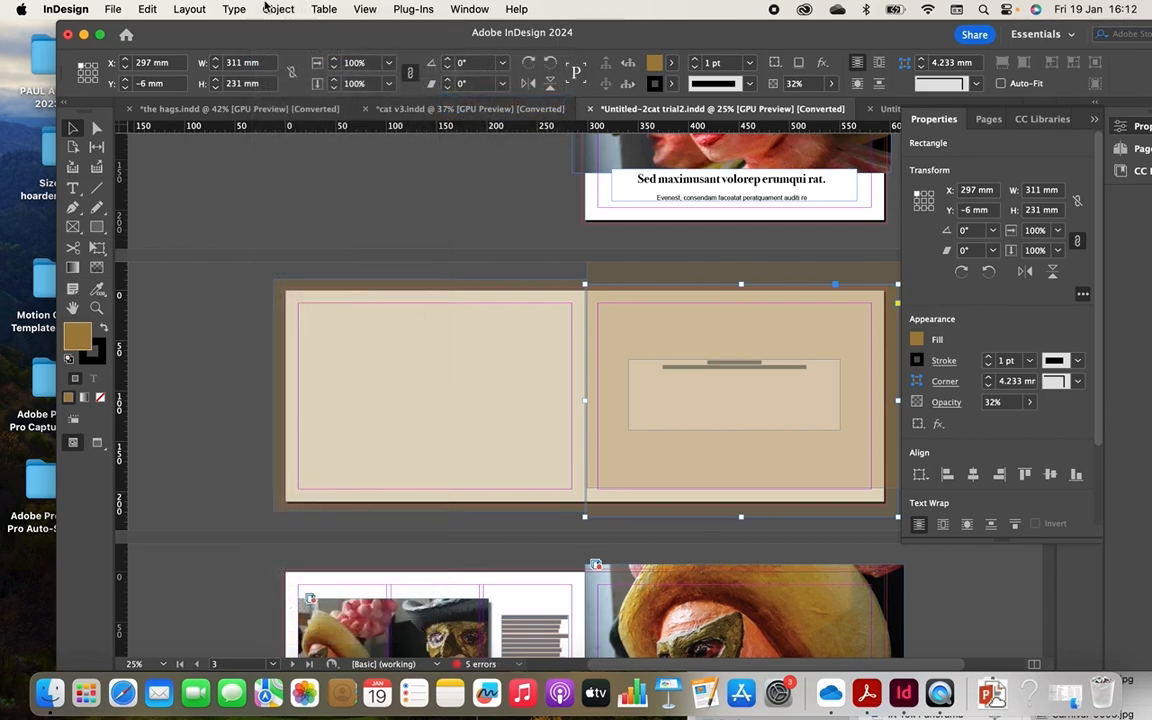
{"action": "left_click", "coordinate": [270, 9]}
{"action": "mouse_move", "coordinate": [290, 68]}
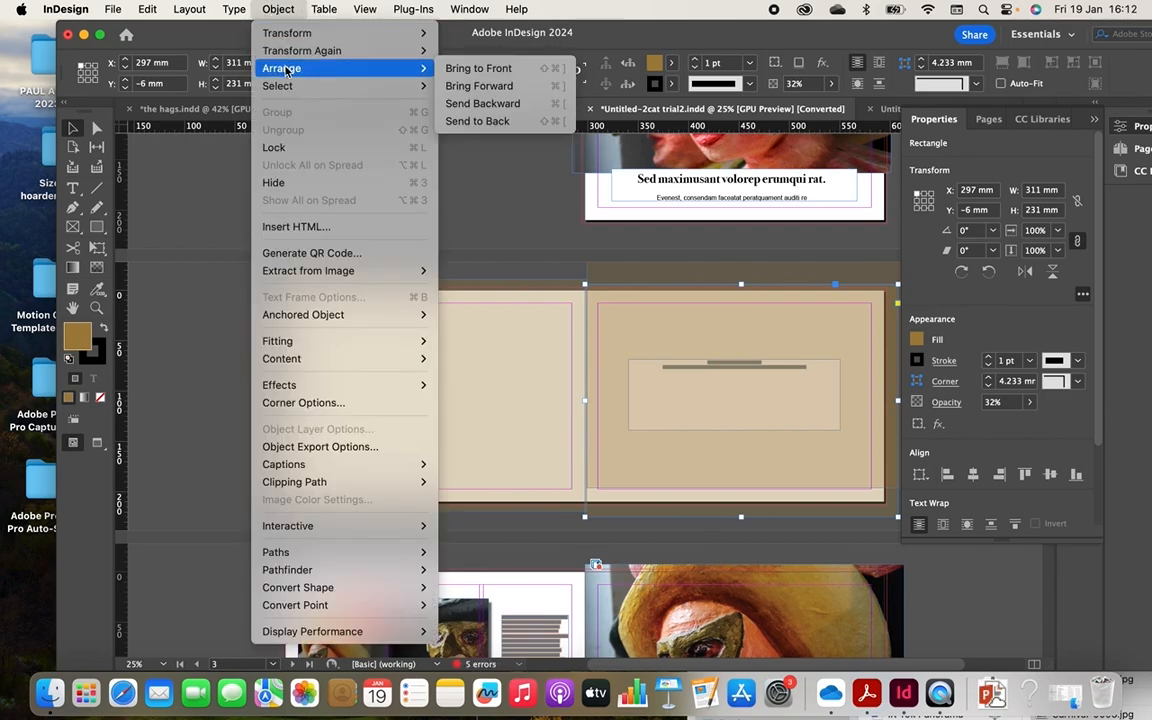
{"action": "left_click", "coordinate": [508, 104]}
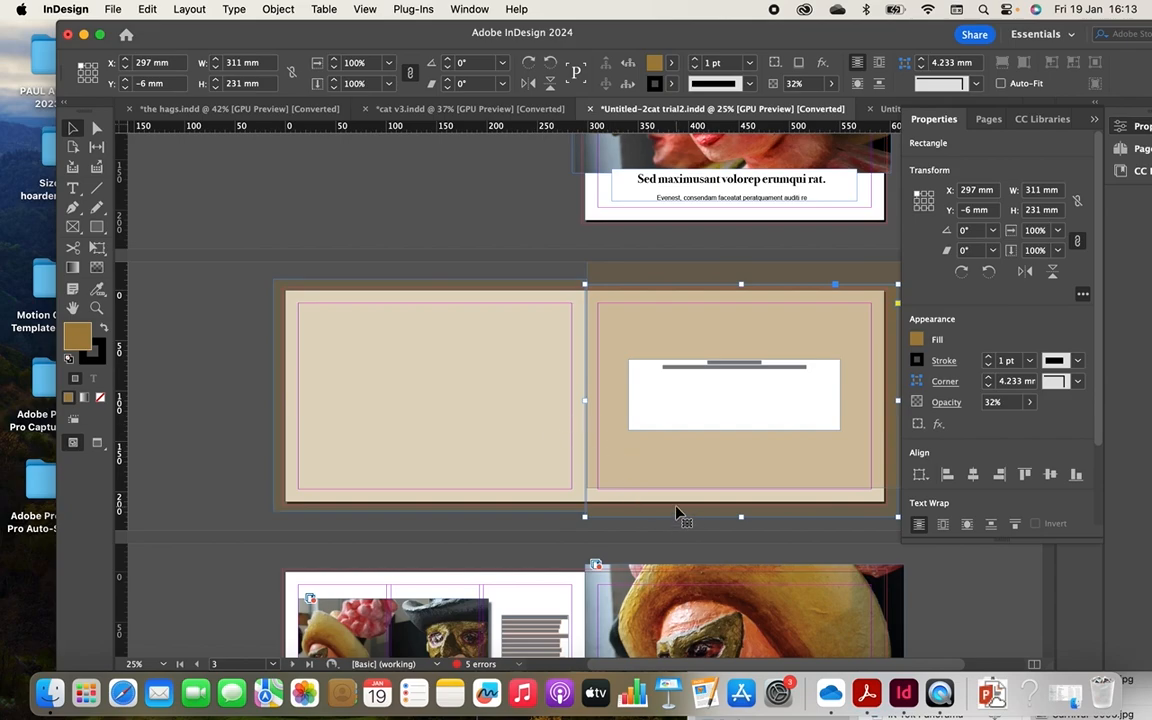
Delete the old background frame on page 3 and reposition the ochre rectangle over the page at about X 297 mm, Y -21 mm.
{"action": "left_click_drag", "start_coordinate": [664, 346], "coordinate": [666, 300]}
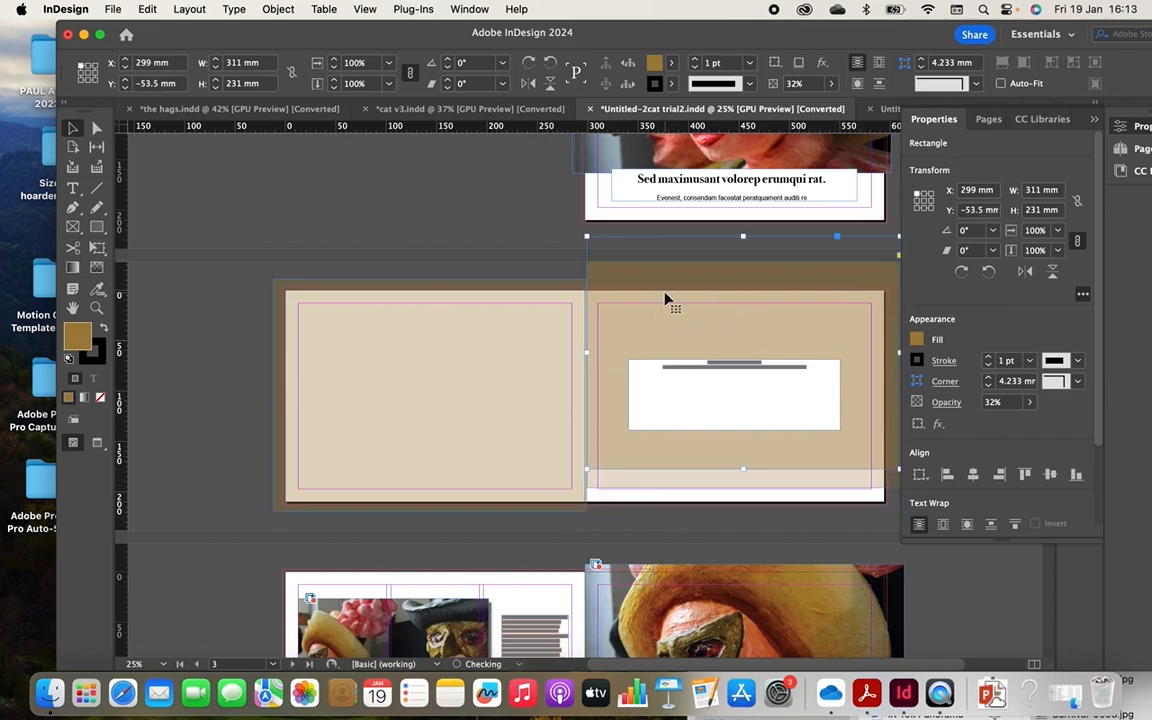
{"action": "left_click", "coordinate": [622, 496]}
{"action": "left_click_drag", "start_coordinate": [621, 318], "coordinate": [622, 276]}
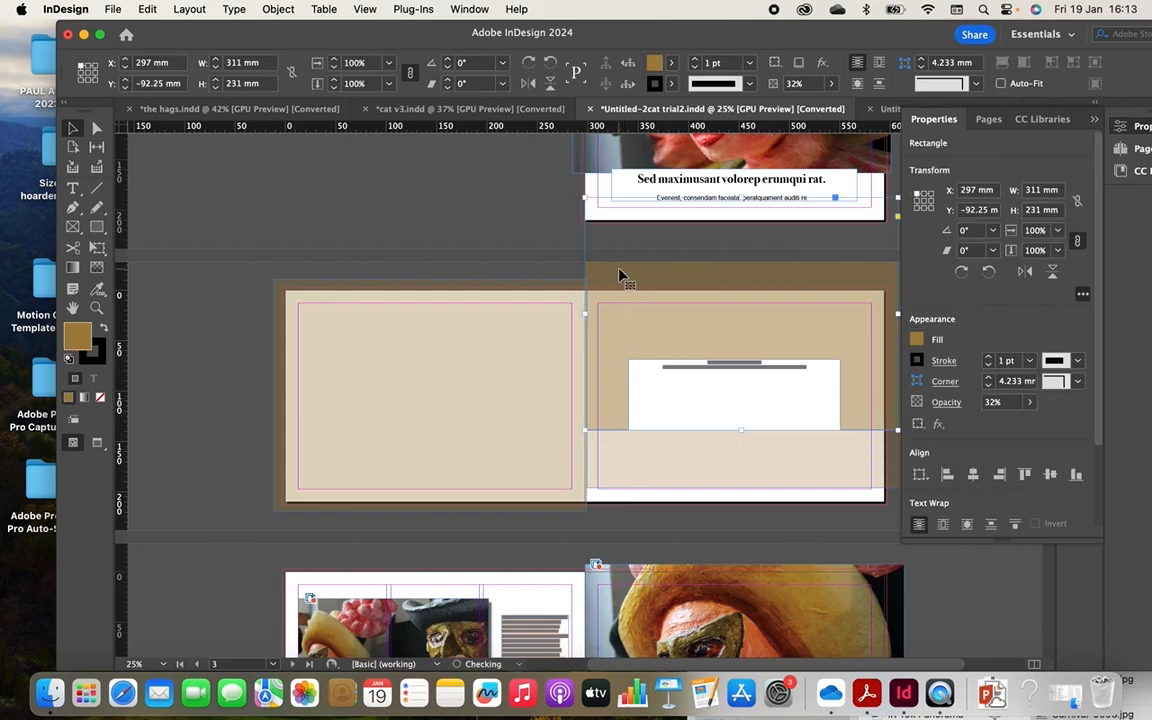
{"action": "left_click", "coordinate": [630, 469]}
{"action": "key", "text": "Delete"}
{"action": "left_click_drag", "start_coordinate": [657, 299], "coordinate": [658, 375]}
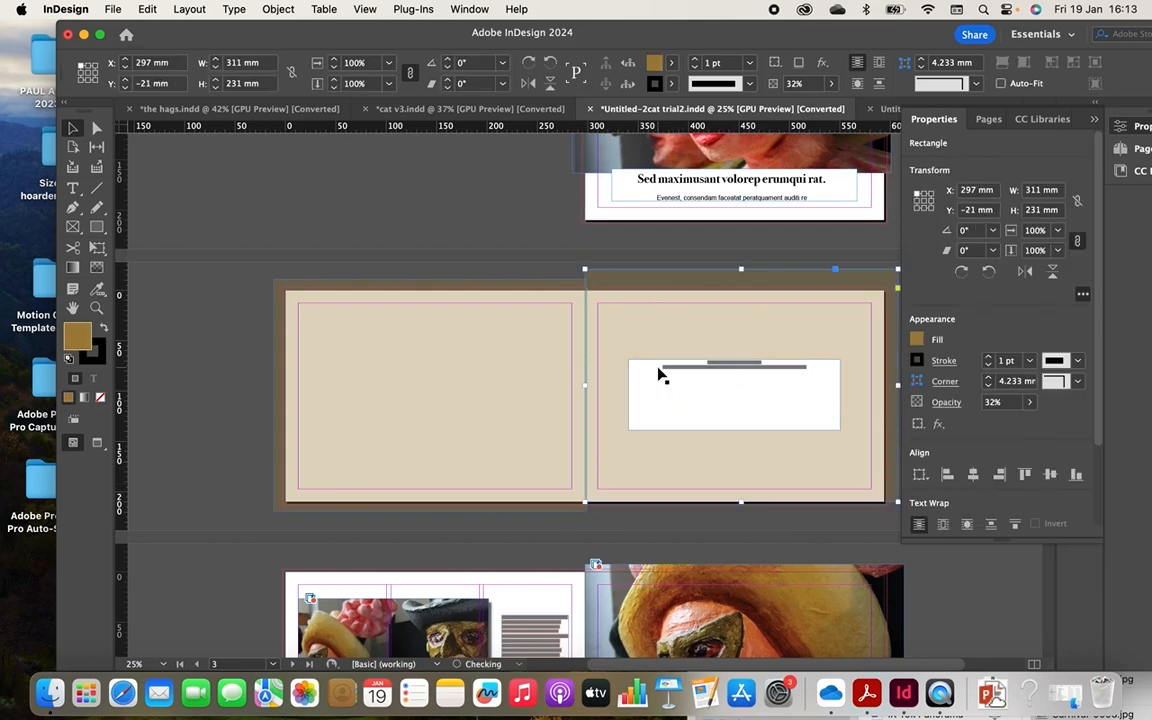
Check the spread in Preview mode, delete the white text frame on page 3 and return to Normal view.
{"action": "left_click", "coordinate": [722, 541]}
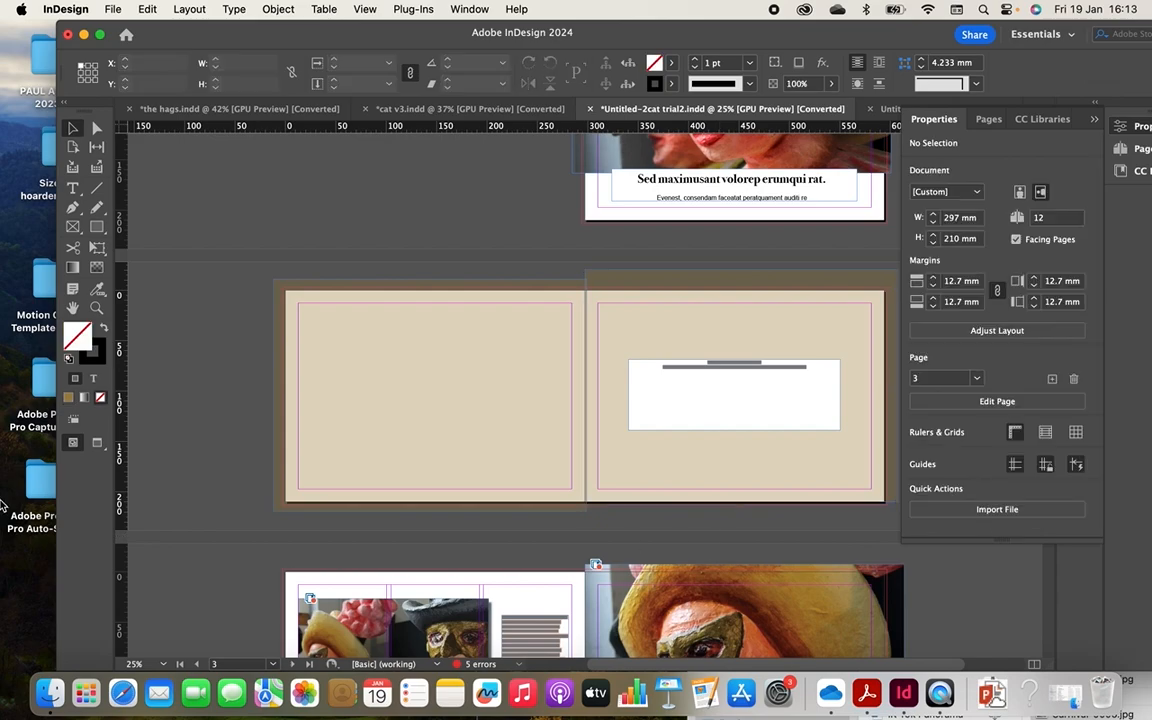
{"action": "left_click", "coordinate": [99, 443]}
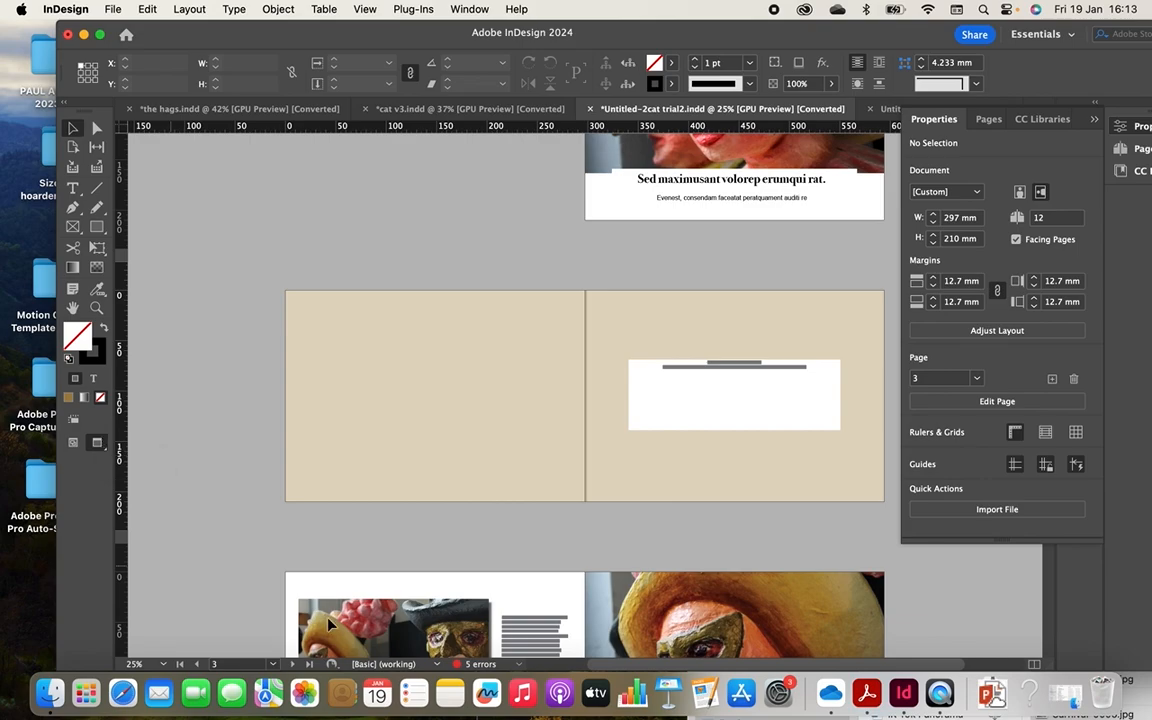
{"action": "left_click", "coordinate": [786, 397]}
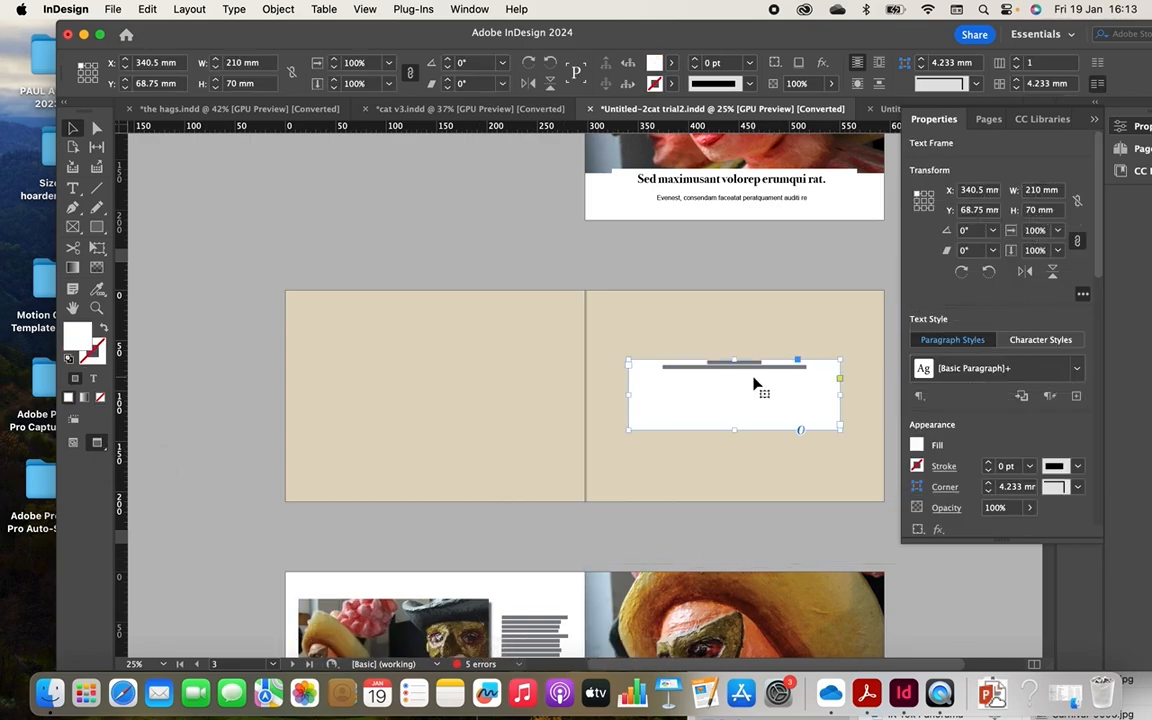
{"action": "key", "text": "Delete"}
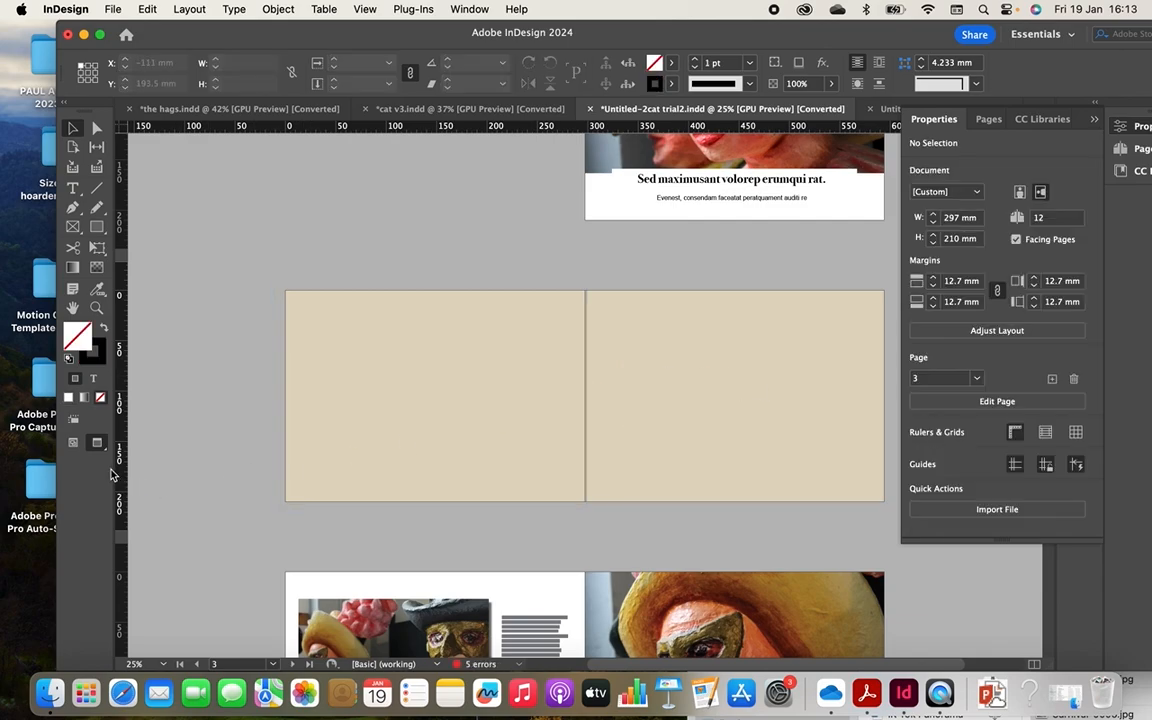
{"action": "left_click", "coordinate": [74, 445]}
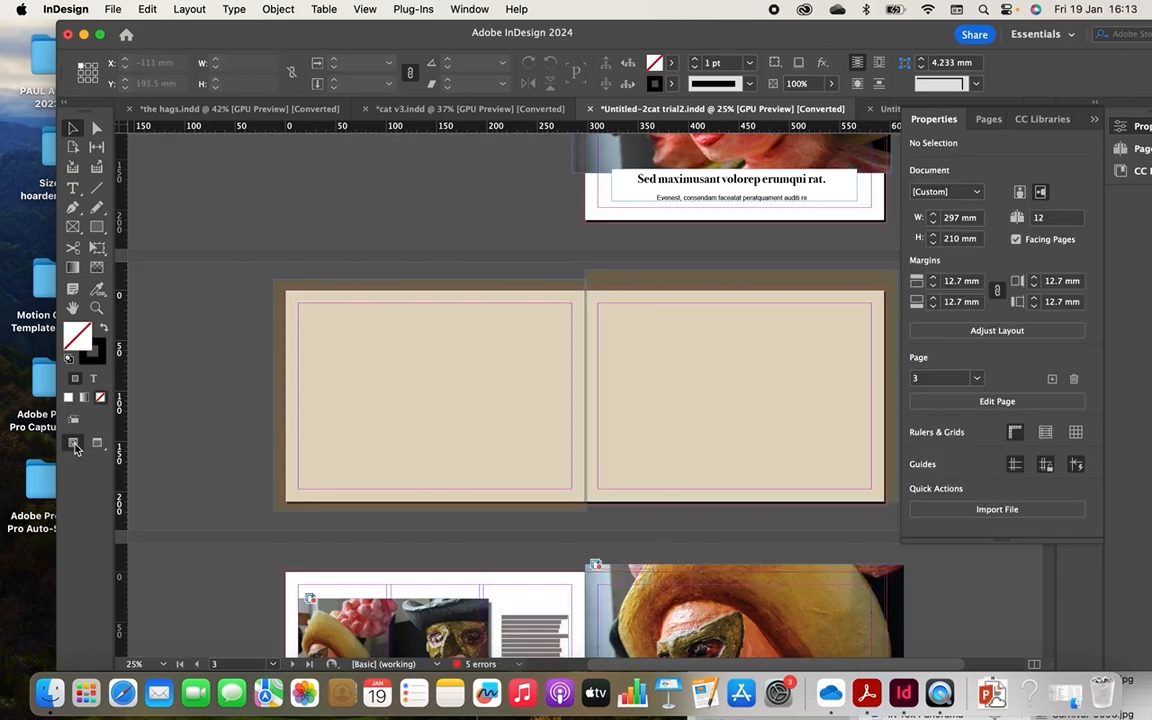
Draw a text frame on the pasteboard beside page 1 and fill it with placeholder text.
{"action": "left_click", "coordinate": [72, 188]}
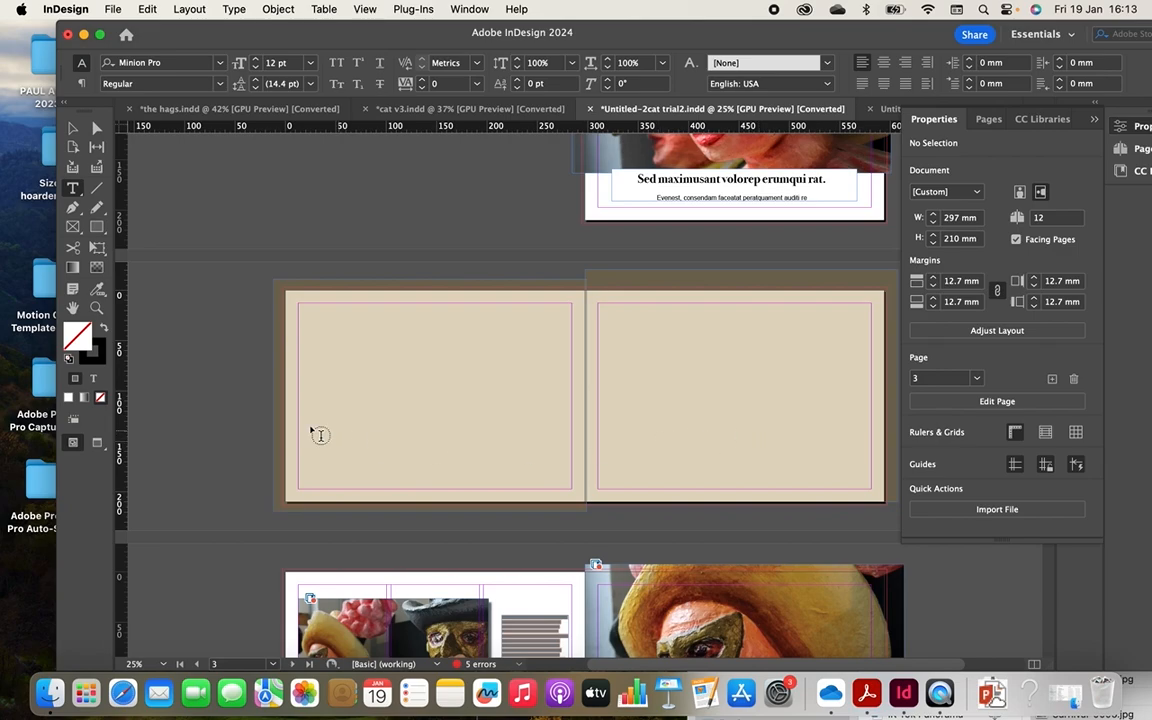
{"action": "left_click_drag", "start_coordinate": [153, 166], "coordinate": [389, 279]}
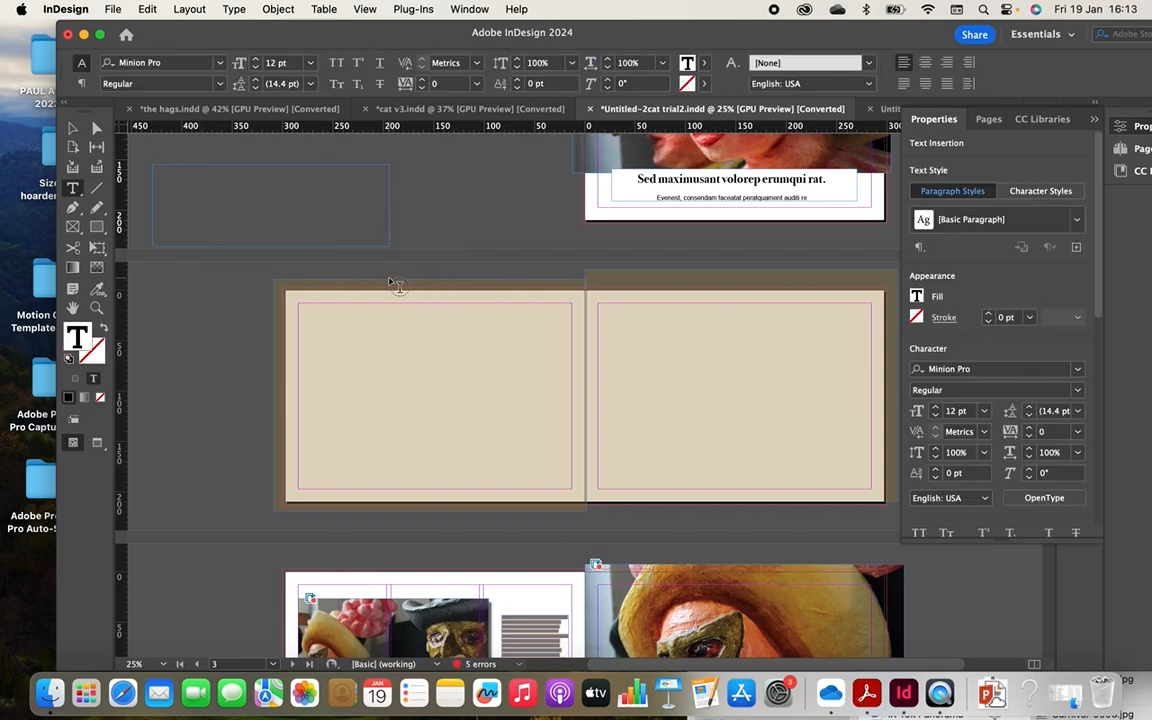
{"action": "left_click", "coordinate": [234, 10]}
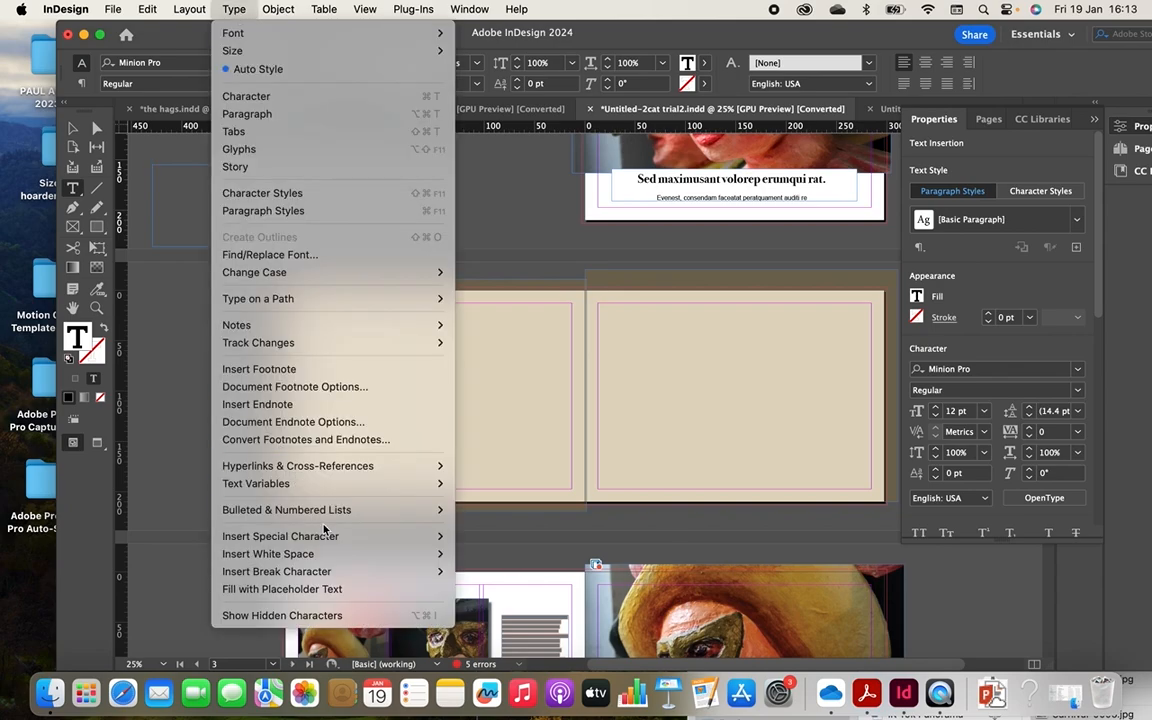
{"action": "left_click", "coordinate": [329, 593]}
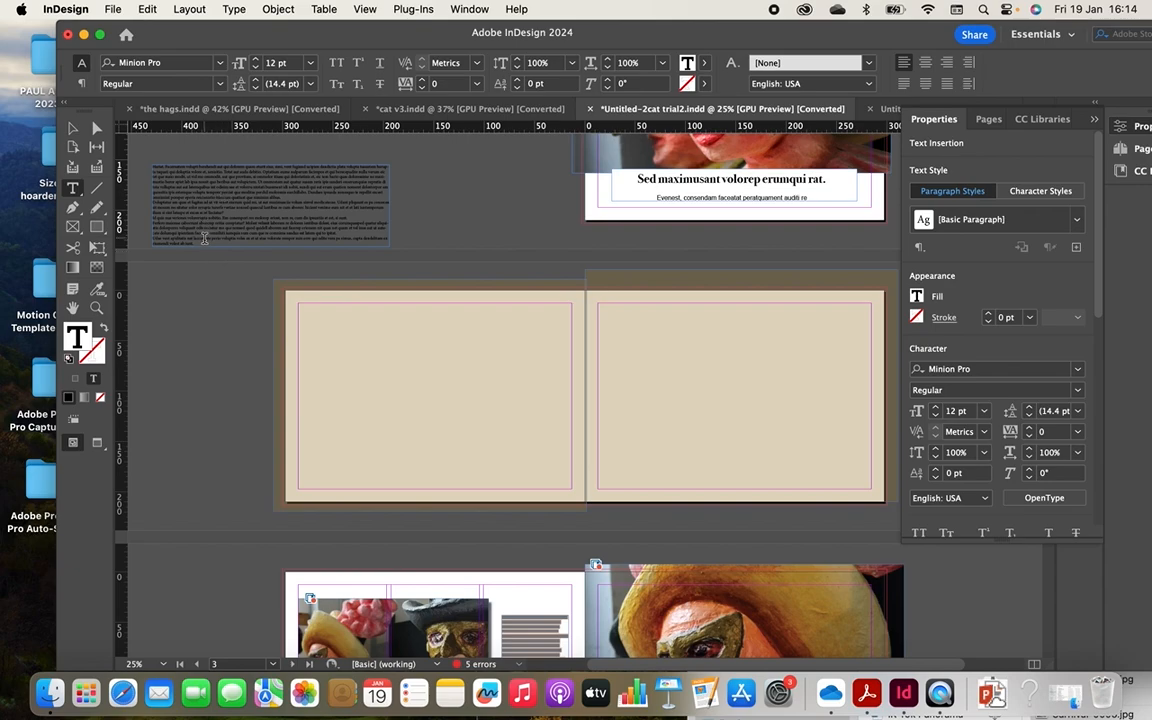
Select all the placeholder text in the pasteboard frame and set its font size to 11 pt.
{"action": "left_click_drag", "start_coordinate": [204, 239], "coordinate": [157, 172]}
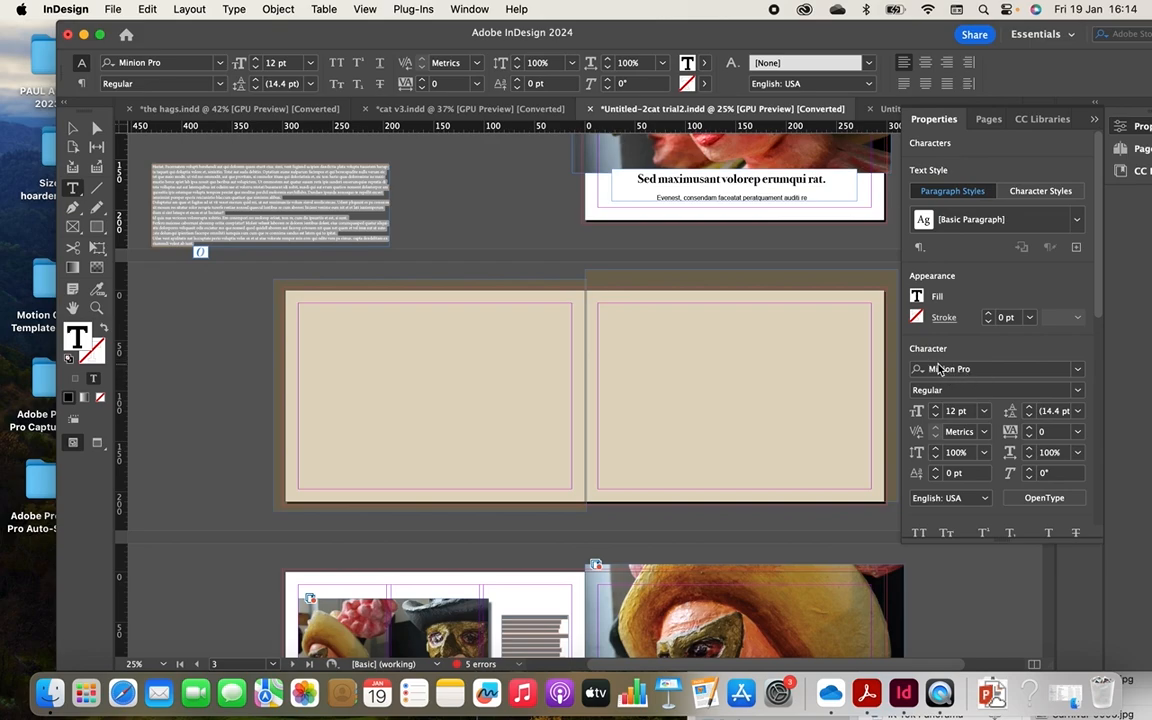
{"action": "left_click", "coordinate": [1136, 150]}
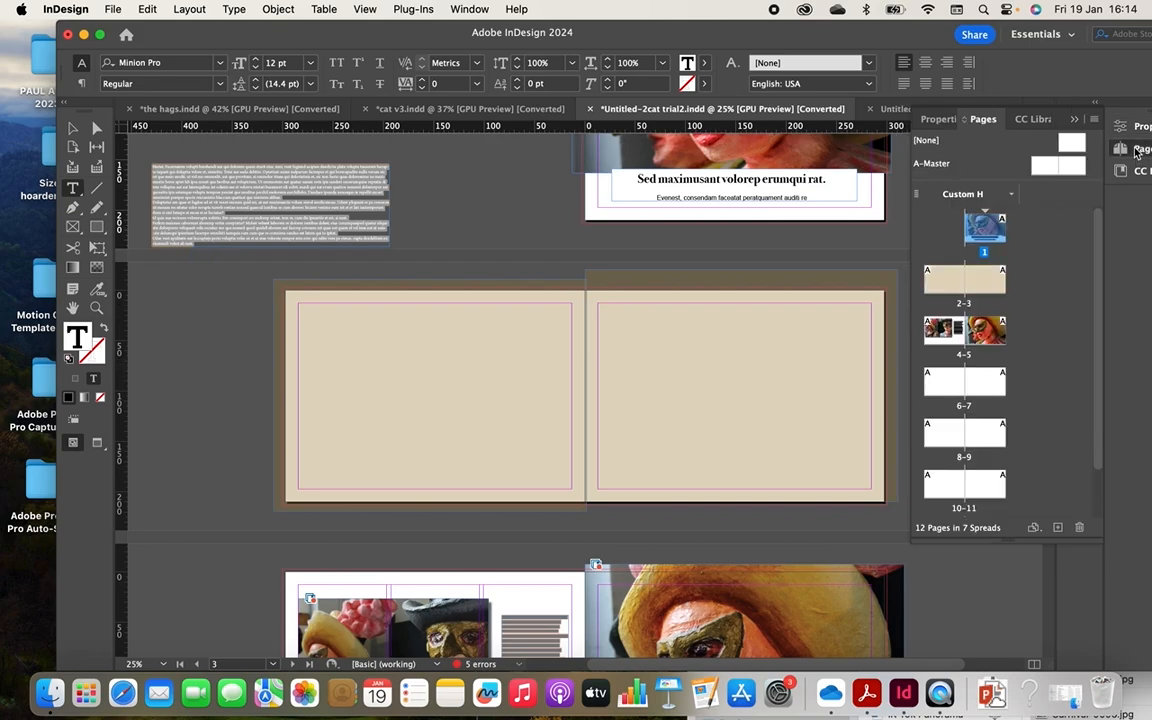
{"action": "left_click", "coordinate": [1133, 128]}
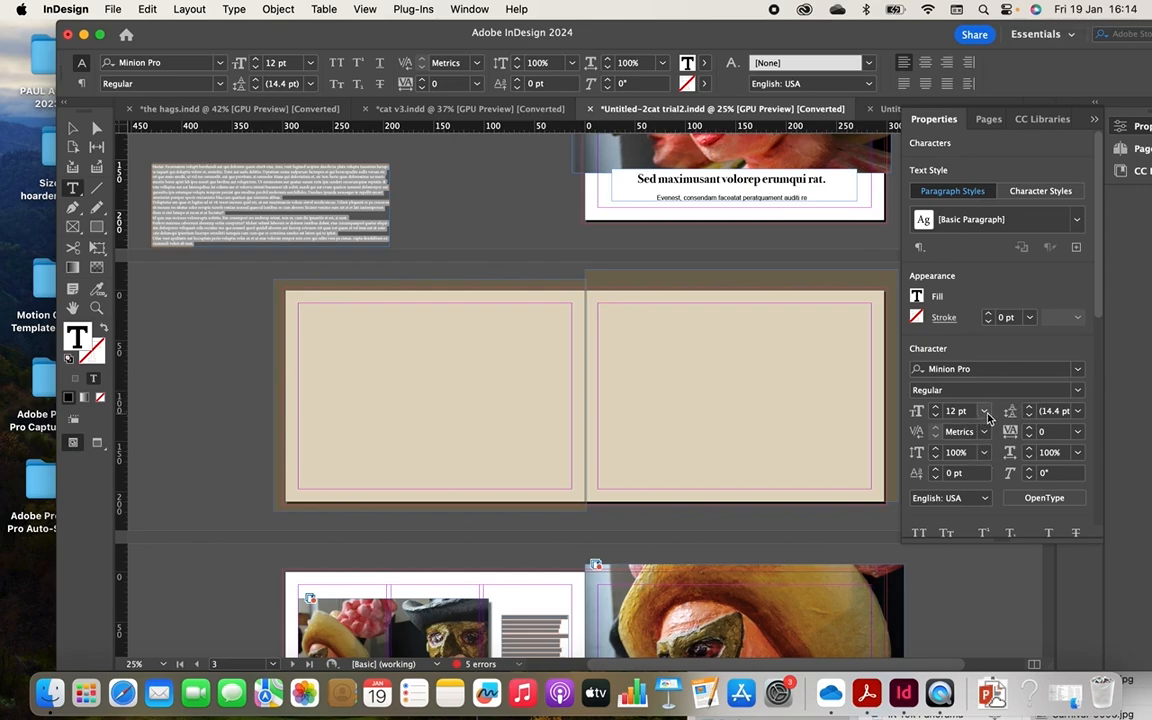
{"action": "left_click", "coordinate": [935, 415]}
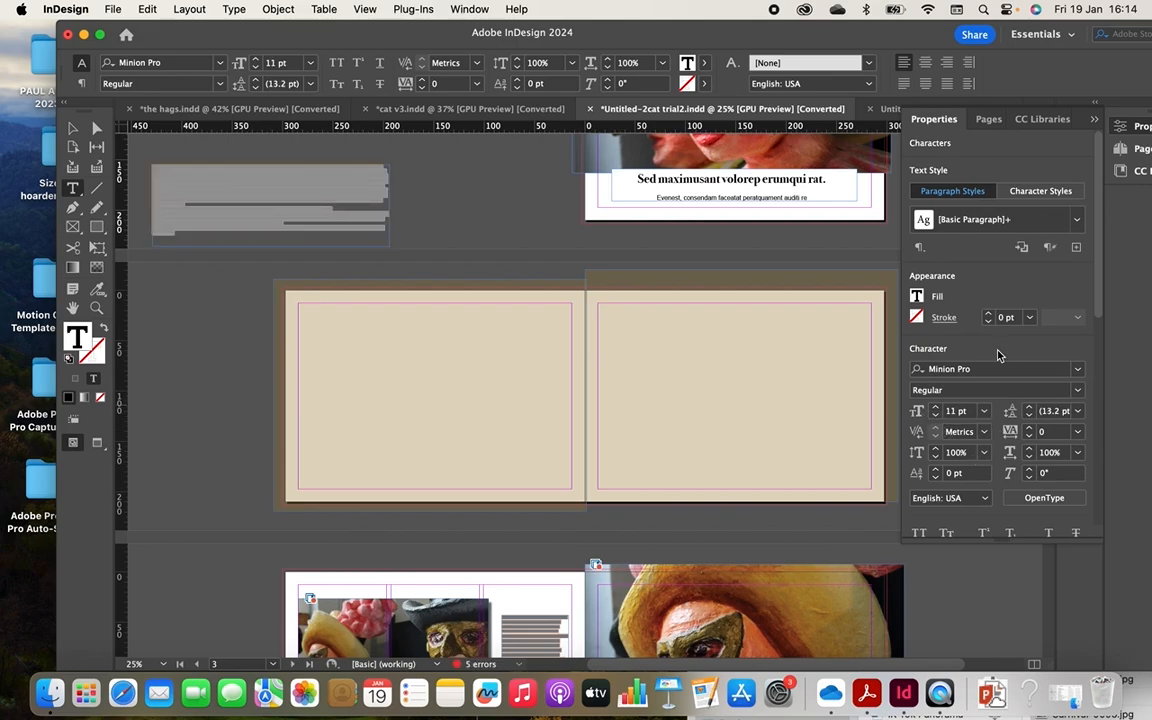
Preview the sans serif fonts on the selected placeholder text, going through the list to Futura and back up to Avenir.
{"action": "left_click", "coordinate": [1078, 372]}
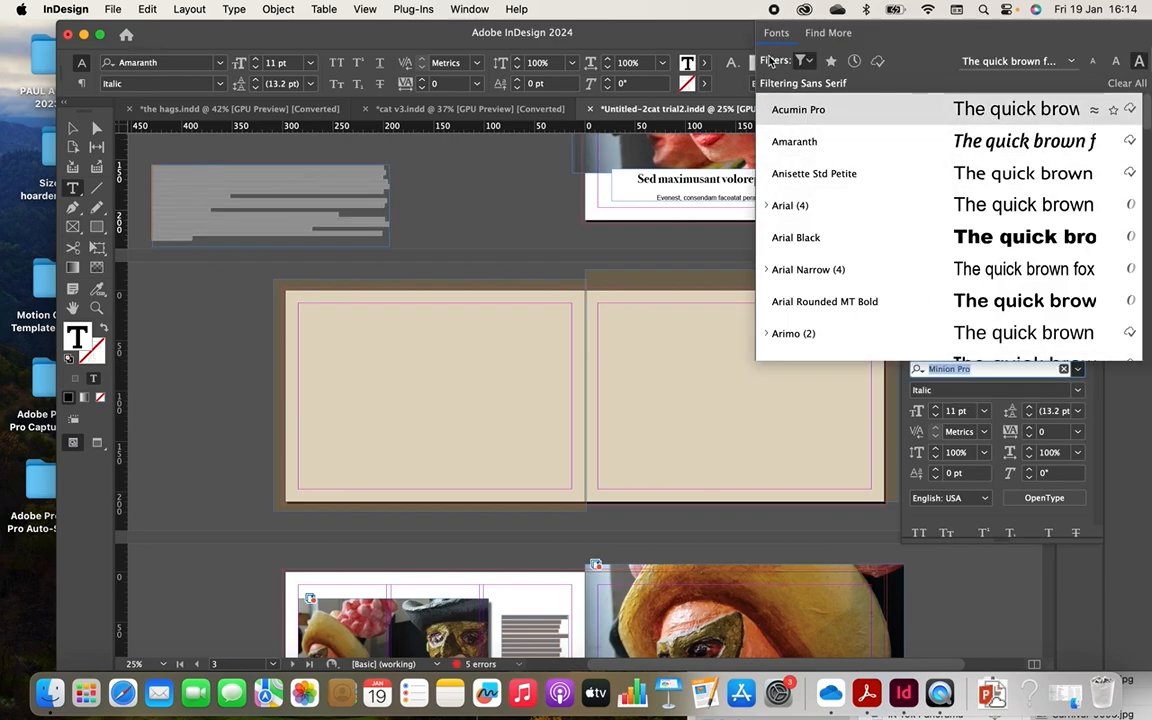
{"action": "key", "text": "Down"}
{"action": "key", "text": "Down"}
{"action": "key", "text": "Down"}
{"action": "key", "text": "Down"}
{"action": "key", "text": "Down"}
{"action": "key", "text": "Down"}
{"action": "key", "text": "Down"}
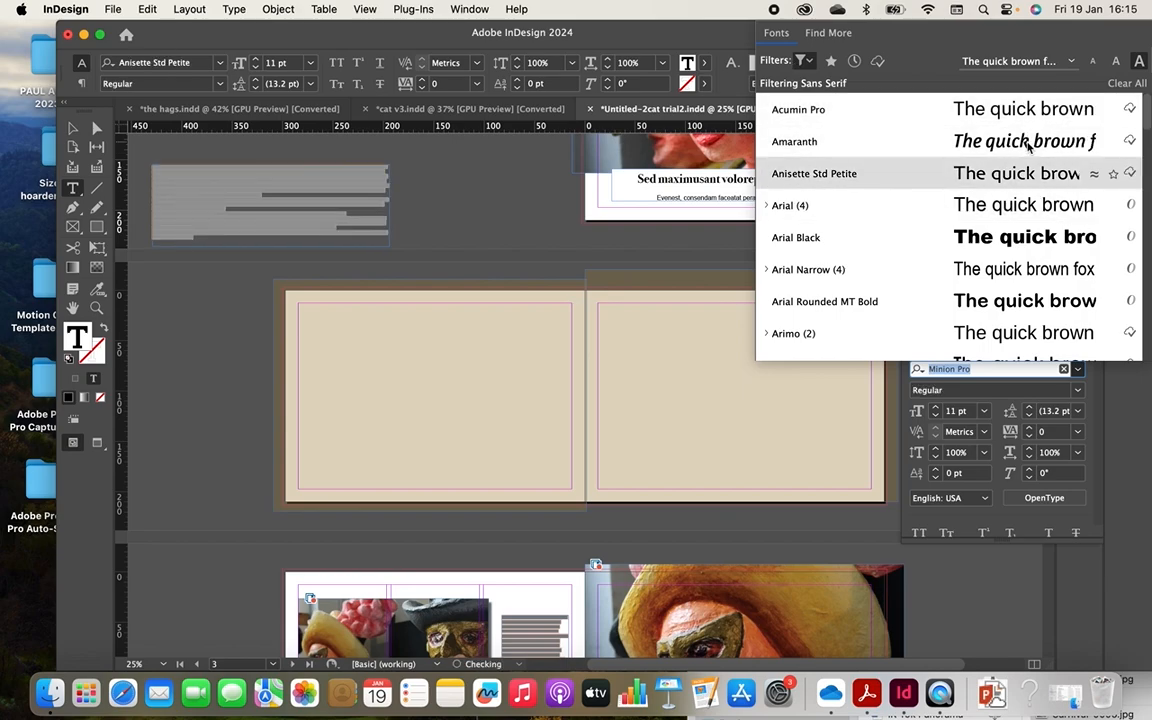
{"action": "key", "text": "Down"}
{"action": "key", "text": "Down"}
{"action": "key", "text": "Down"}
{"action": "key", "text": "Down"}
{"action": "key", "text": "Down"}
{"action": "key", "text": "Down"}
{"action": "key", "text": "Down"}
{"action": "key", "text": "Down"}
{"action": "key", "text": "Down"}
{"action": "key", "text": "Up"}
{"action": "key", "text": "Up"}
{"action": "key", "text": "Up"}
{"action": "key", "text": "Up"}
{"action": "key", "text": "Up"}
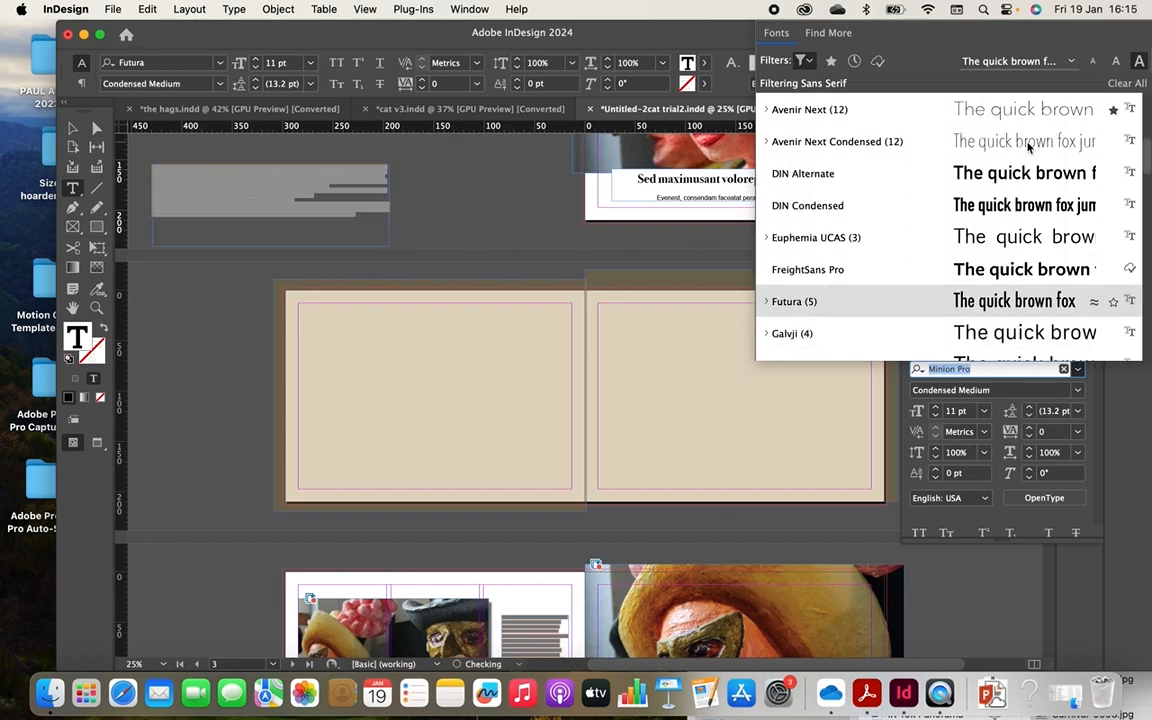
{"action": "key", "text": "Up"}
{"action": "key", "text": "Up"}
{"action": "key", "text": "Up"}
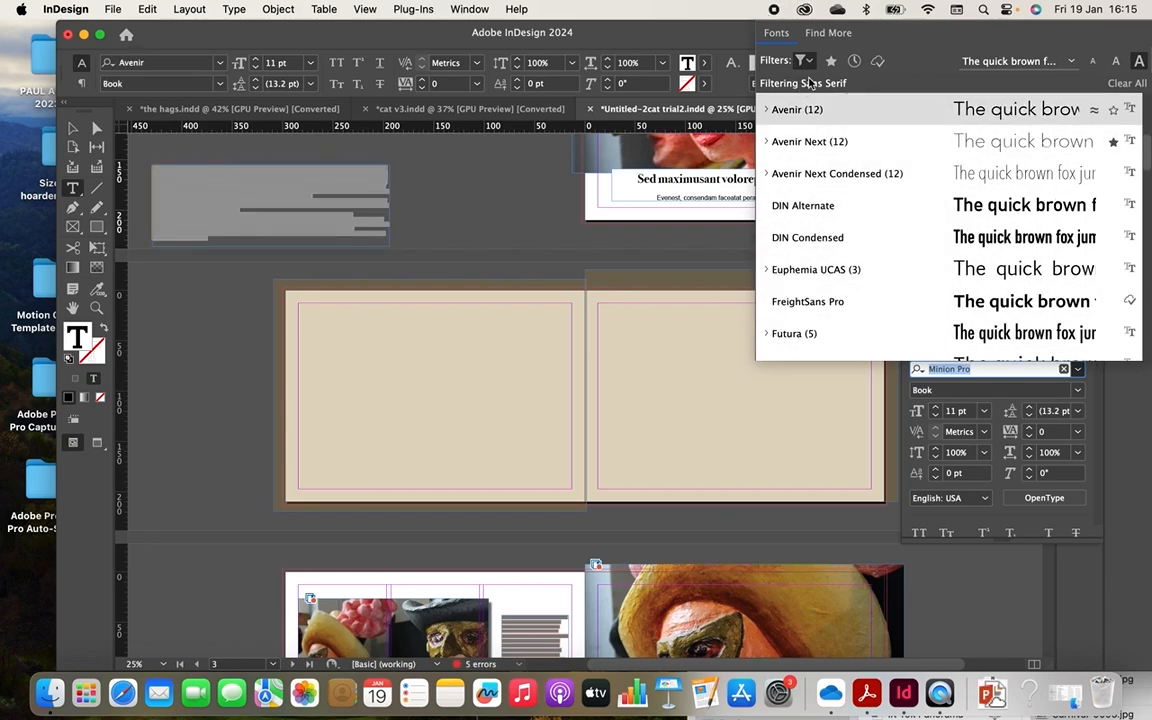
Clear the sans serif font filter and filter the font list by the serif classification.
{"action": "left_click", "coordinate": [808, 62]}
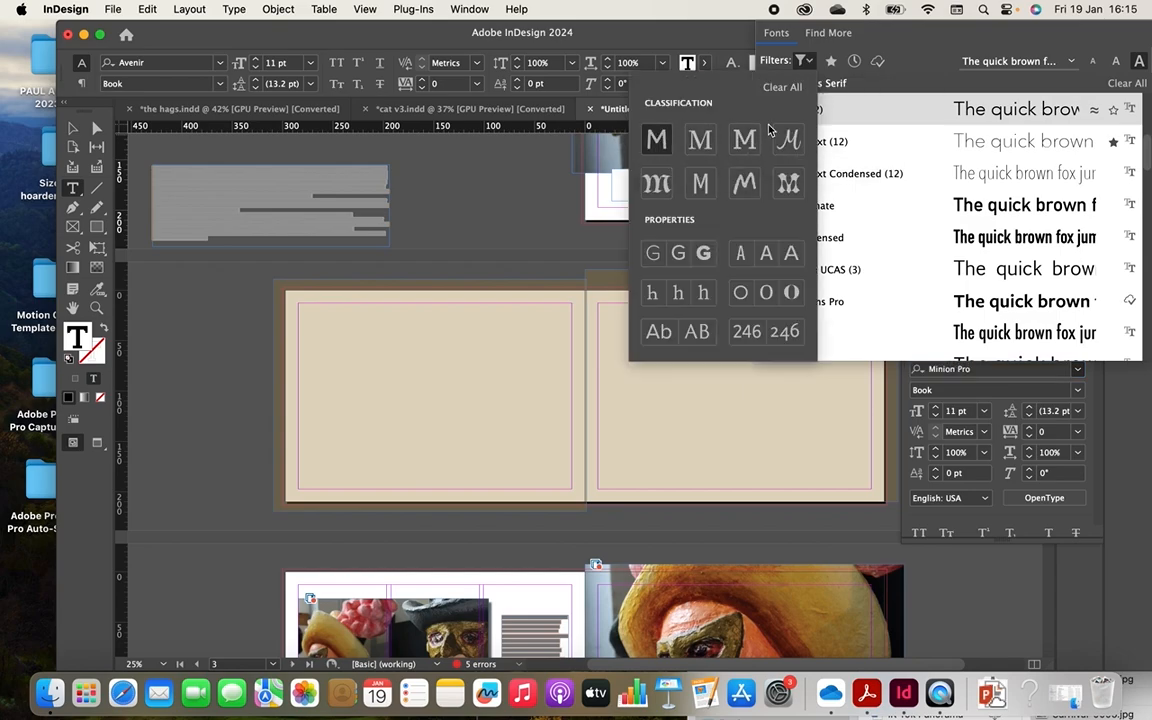
{"action": "left_click", "coordinate": [769, 90]}
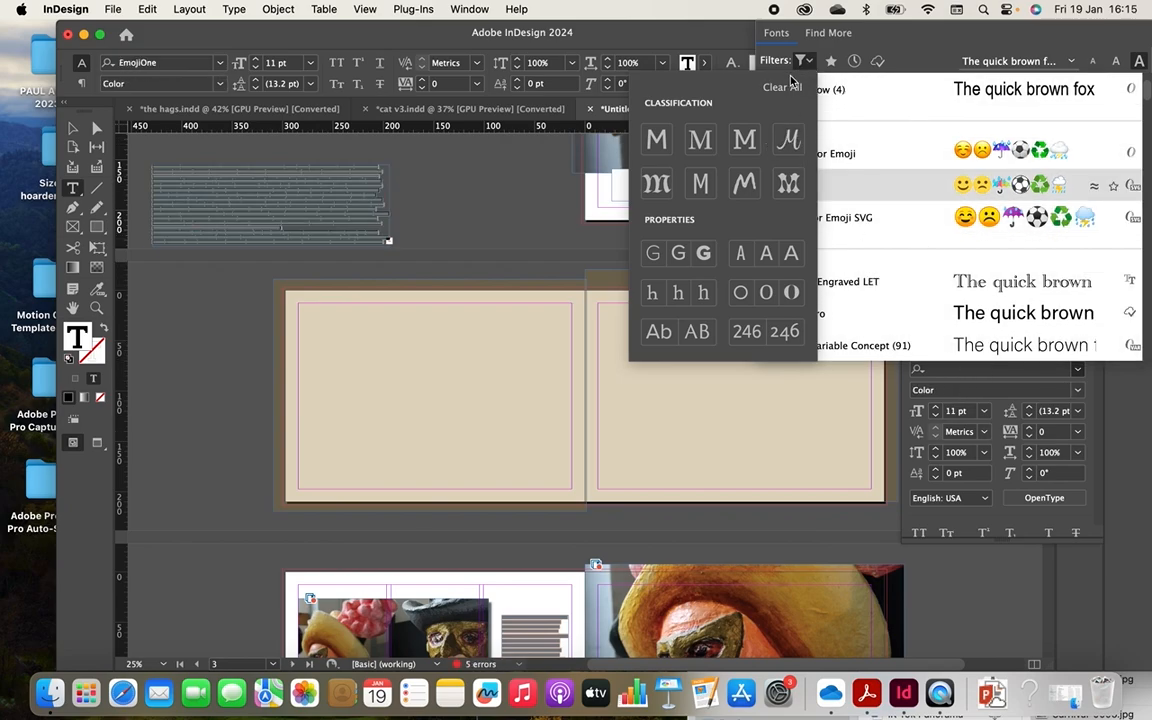
{"action": "left_click", "coordinate": [700, 140]}
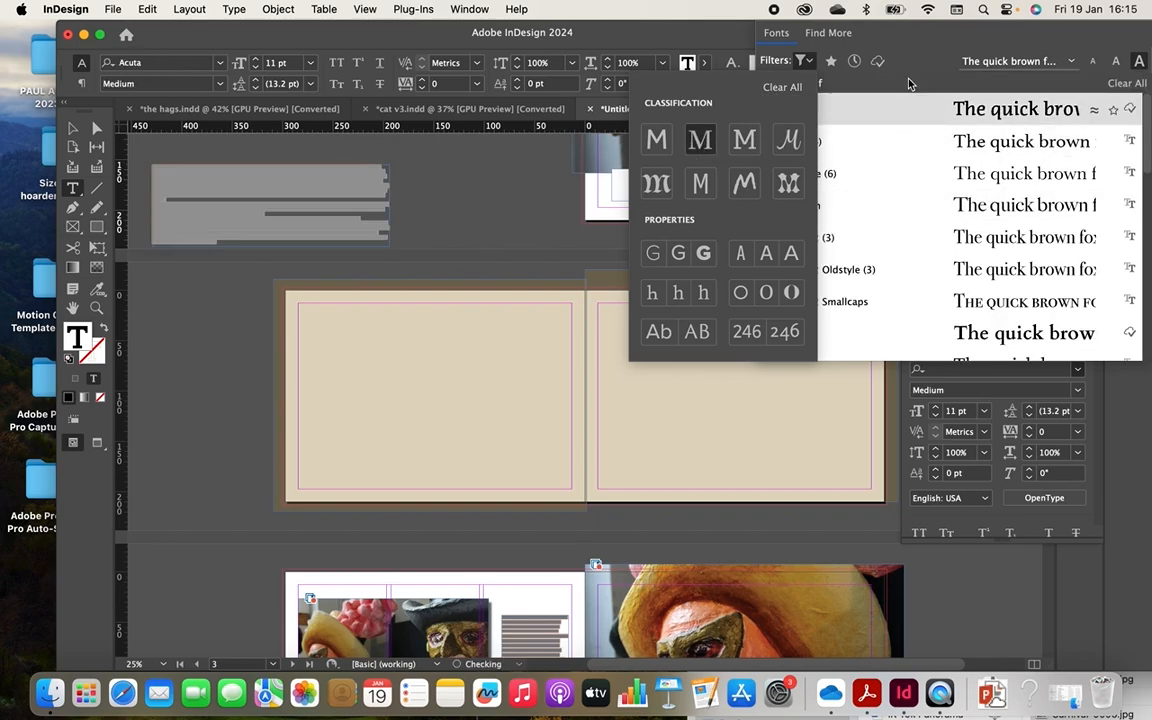